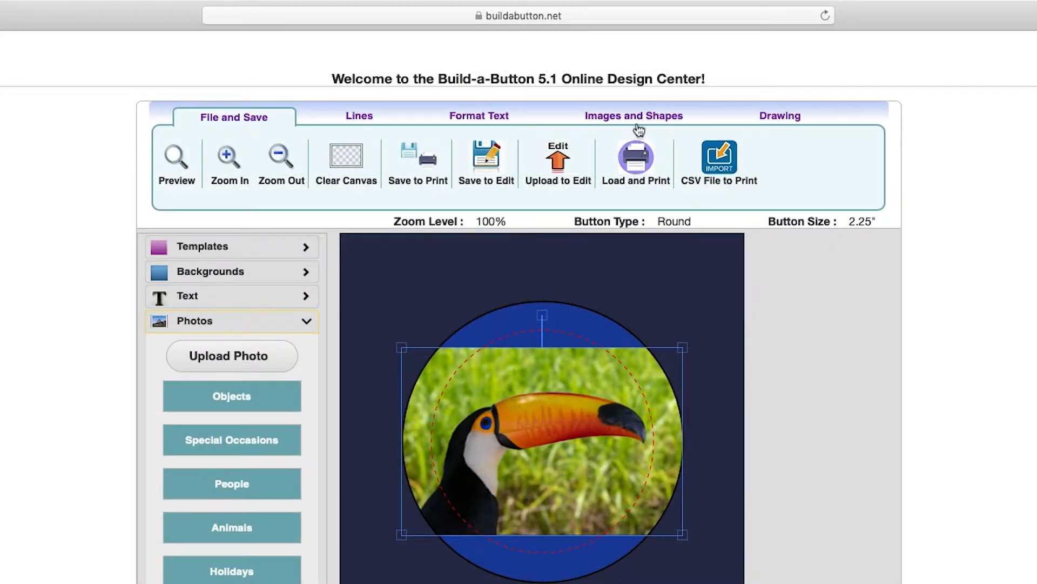
# - Open the background removal eraser for the toucan photo on the button
pyautogui.click(619, 97)
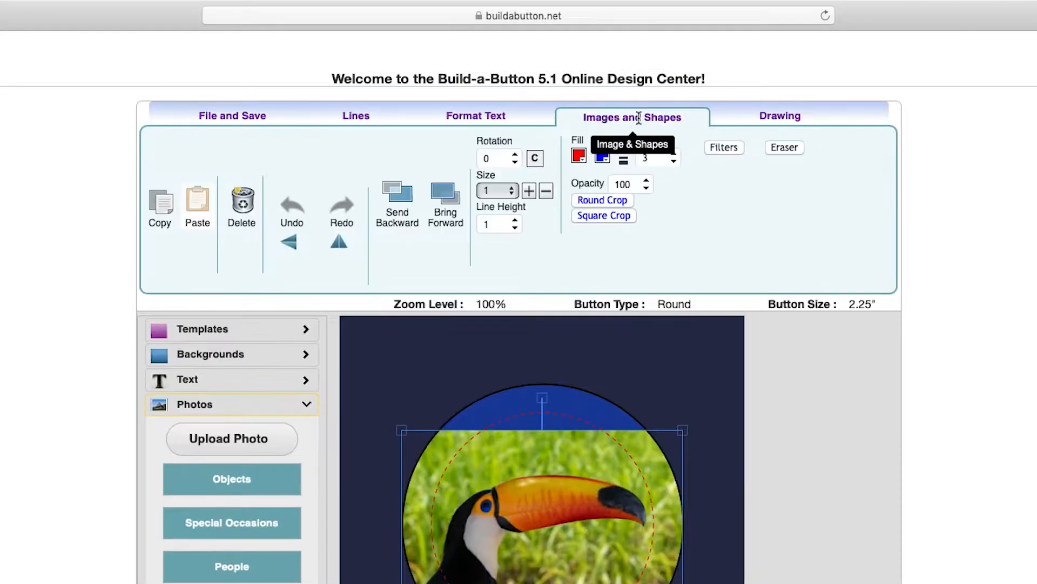
pyautogui.click(784, 151)
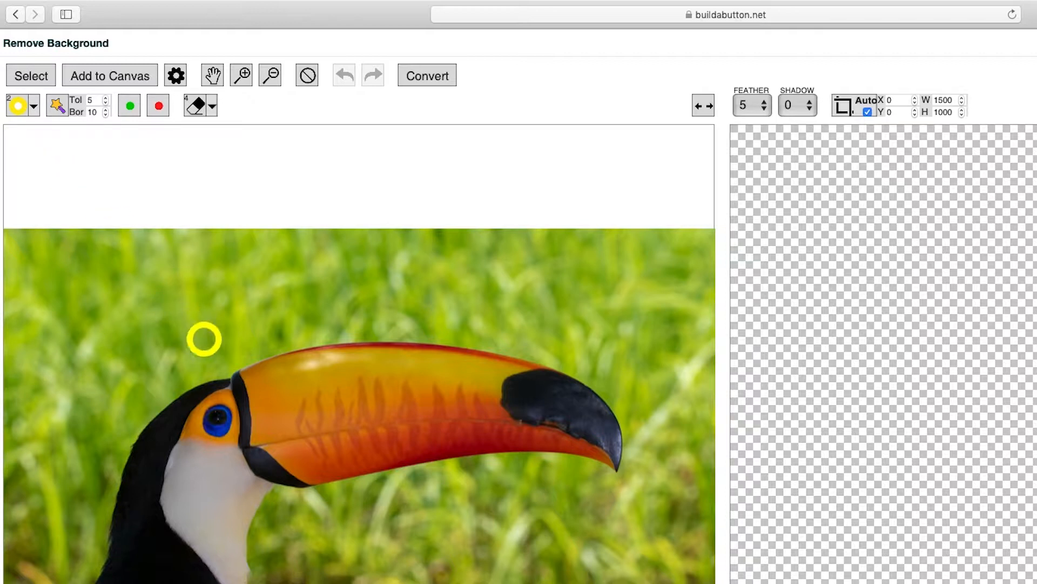
# - Outline the toucan's beak in yellow, marking its inside green as foreground and the grass above red as background
pyautogui.moveTo(232, 371)
pyautogui.mouseDown()
pyautogui.moveTo(336, 347)
pyautogui.moveTo(491, 354)
pyautogui.moveTo(589, 380)
pyautogui.moveTo(622, 421)
pyautogui.moveTo(624, 458)
pyautogui.moveTo(600, 466)
pyautogui.moveTo(549, 447)
pyautogui.moveTo(427, 452)
pyautogui.moveTo(294, 482)
pyautogui.moveTo(257, 465)
pyautogui.moveTo(236, 380)
pyautogui.mouseUp()
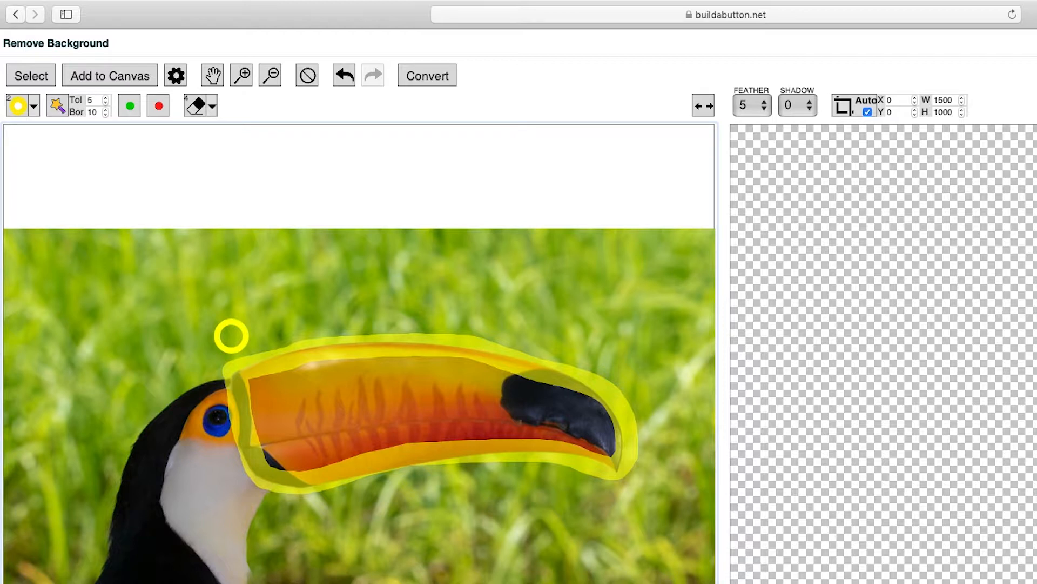
pyautogui.click(130, 108)
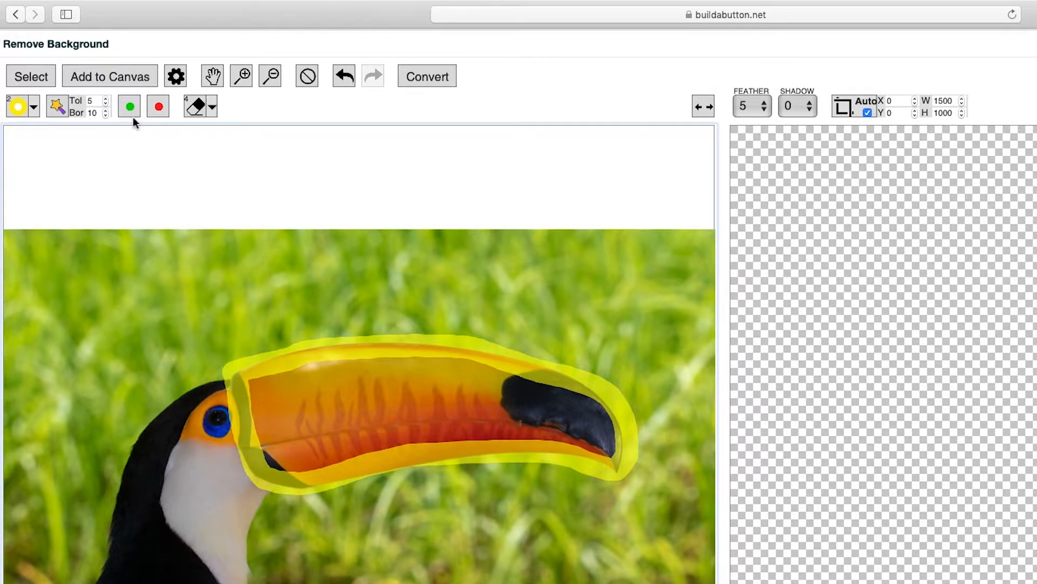
pyautogui.moveTo(303, 389)
pyautogui.mouseDown()
pyautogui.moveTo(454, 418)
pyautogui.moveTo(528, 412)
pyautogui.mouseUp()
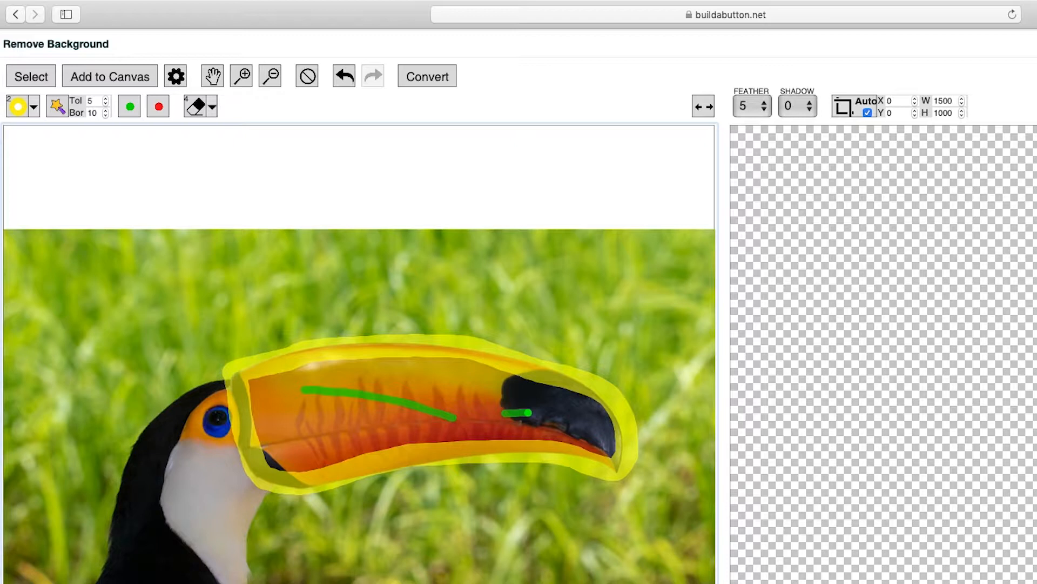
pyautogui.click(162, 111)
pyautogui.moveTo(241, 306)
pyautogui.mouseDown()
pyautogui.moveTo(419, 283)
pyautogui.moveTo(500, 292)
pyautogui.mouseUp()
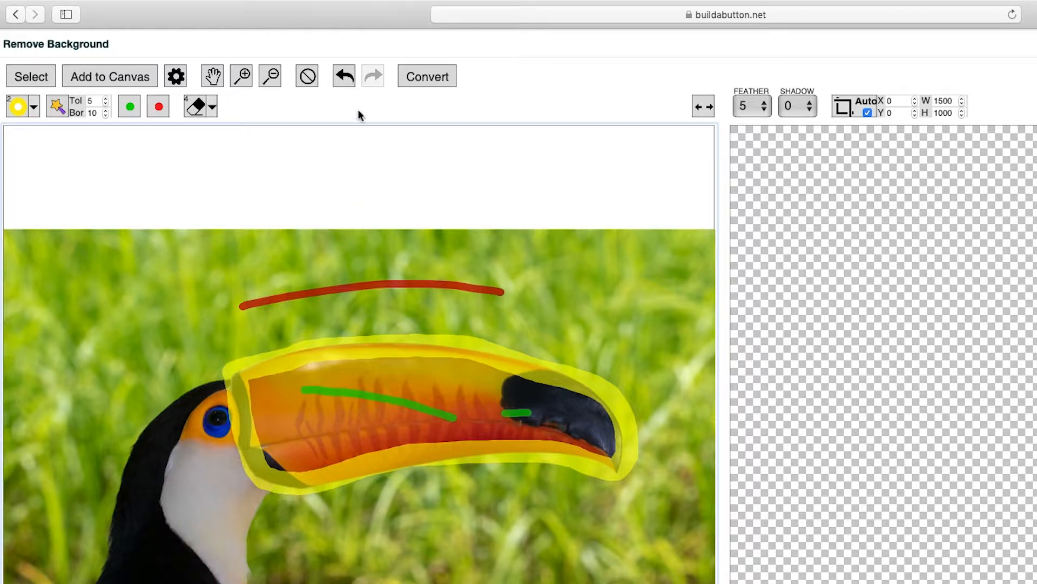
# - Undo and redo the red background stroke, and clear all markings from the photo
pyautogui.click(345, 81)
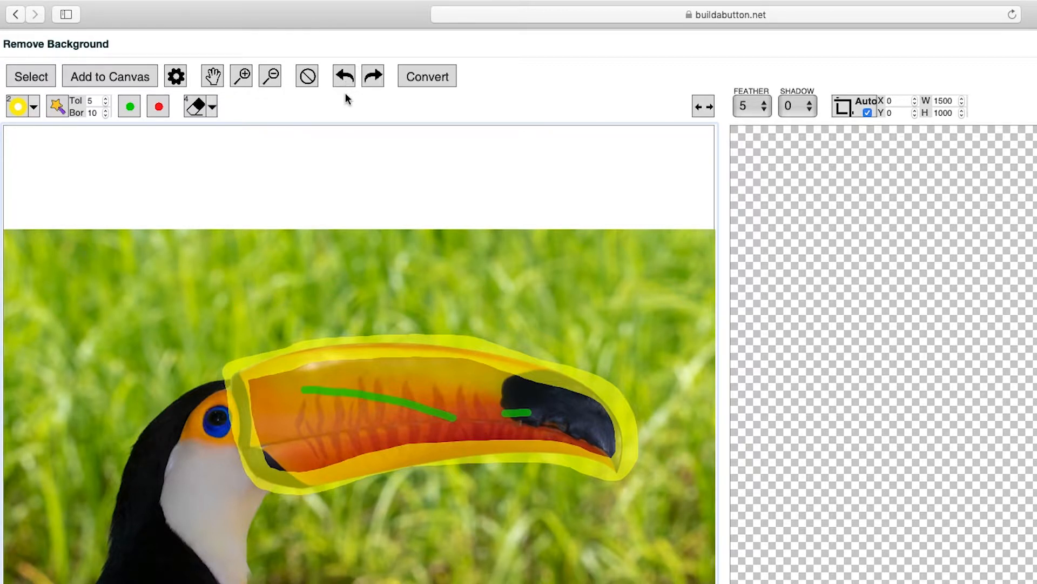
pyautogui.click(374, 80)
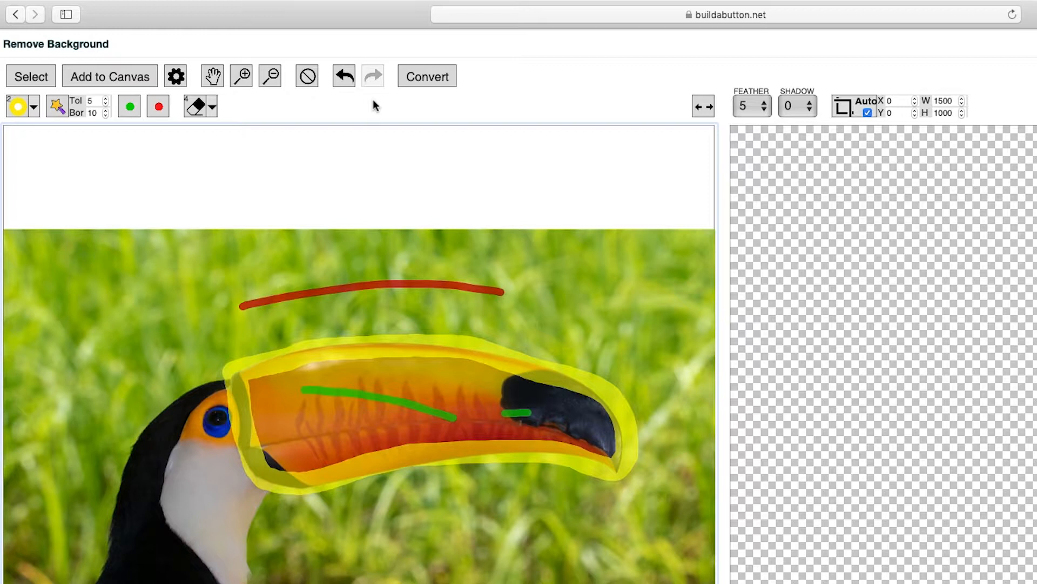
pyautogui.click(307, 79)
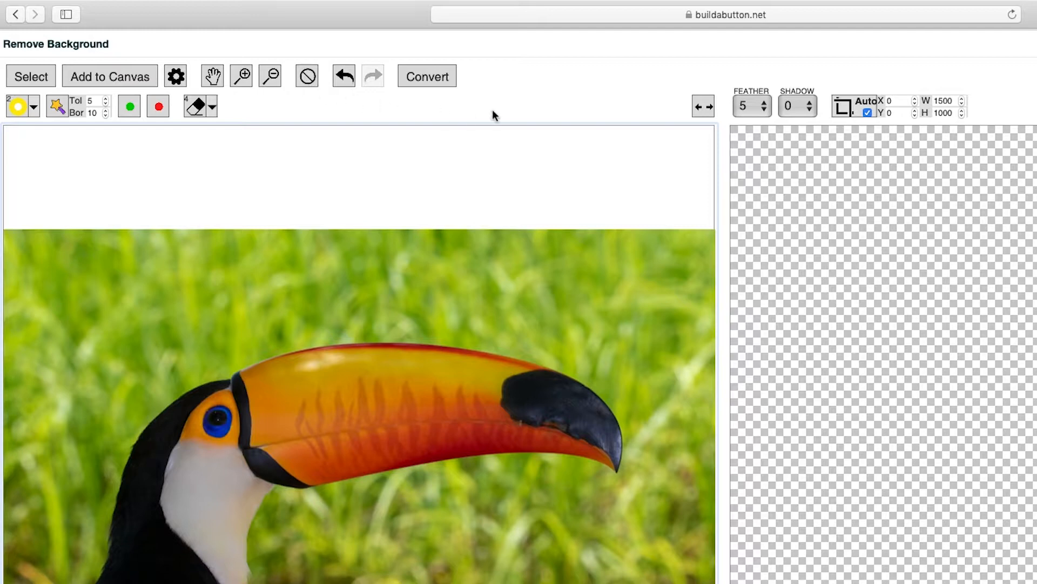
# - Expand the source photo to the full editor width and set the yellow outline marker to size 2
pyautogui.click(702, 115)
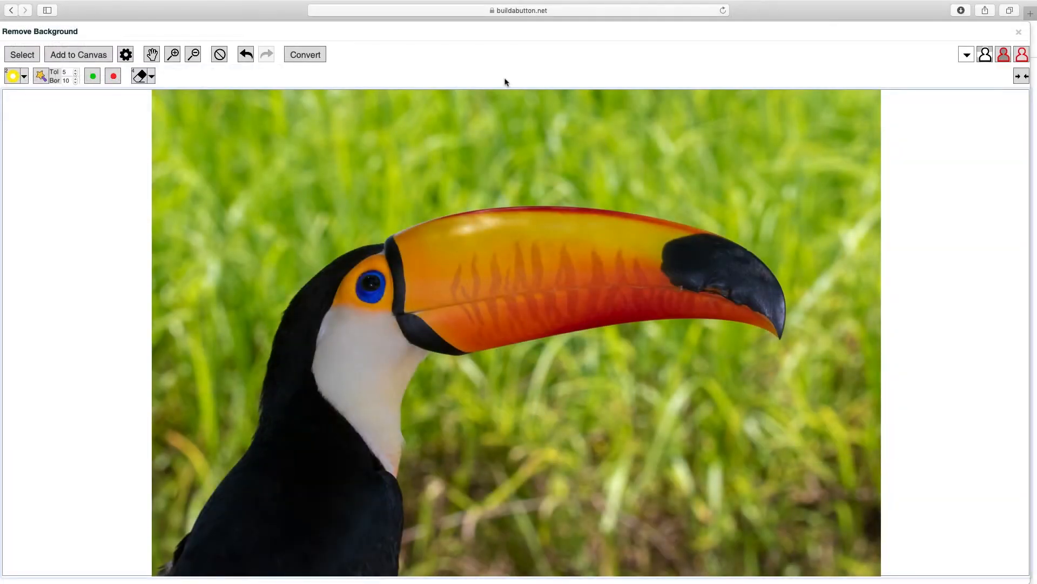
pyautogui.click(14, 77)
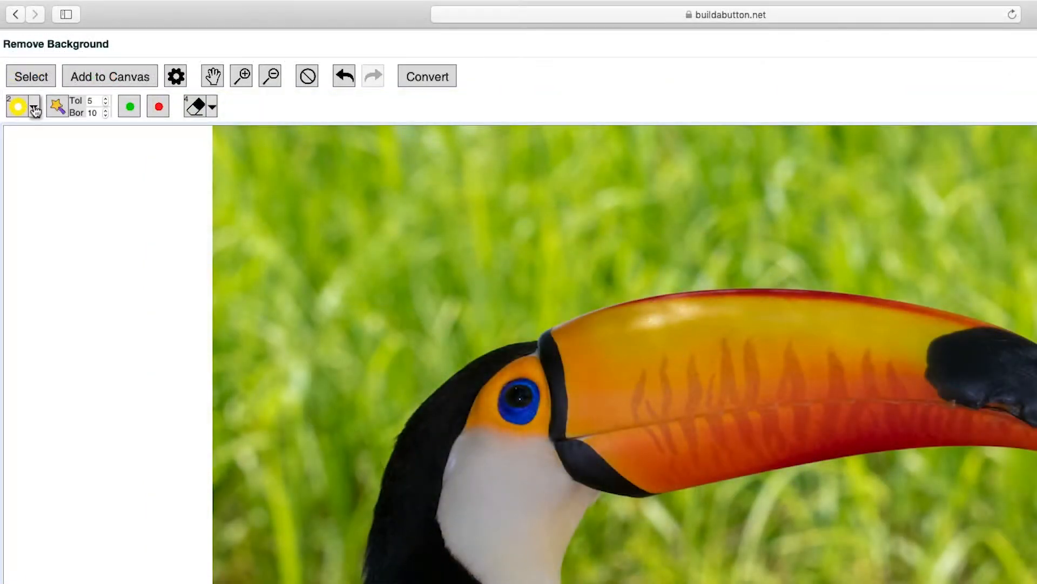
pyautogui.click(24, 78)
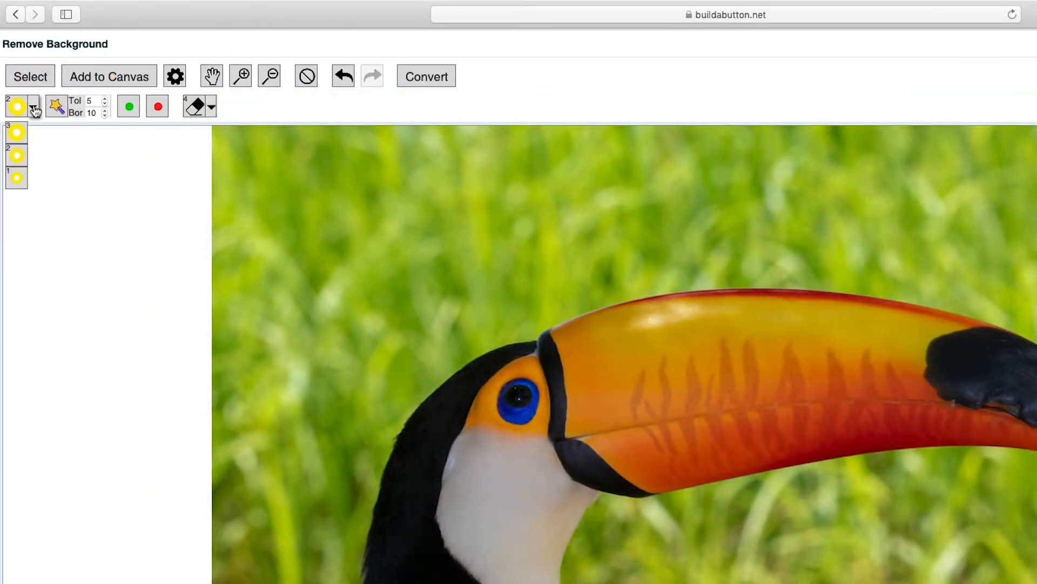
pyautogui.click(17, 132)
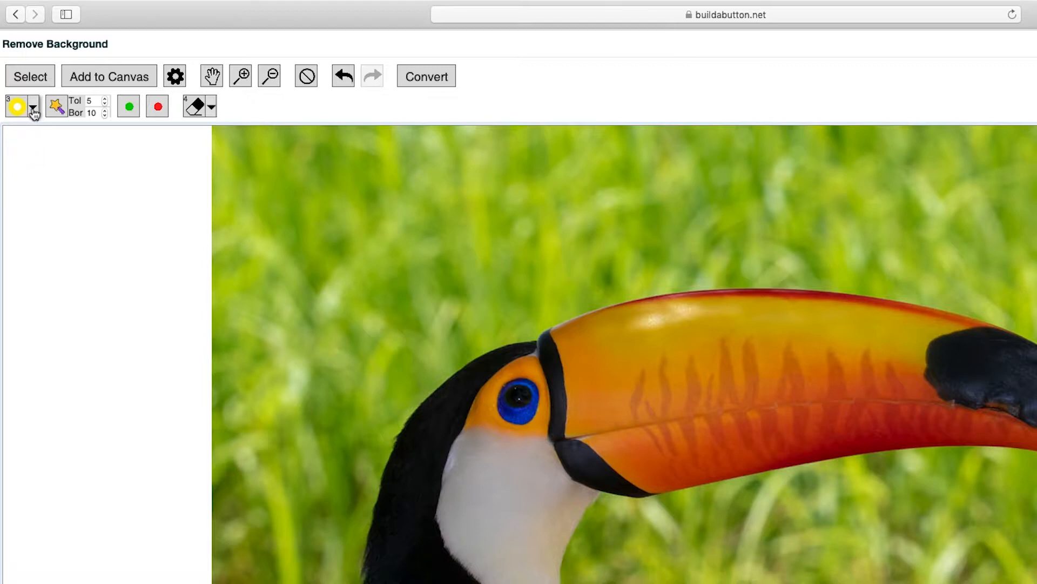
pyautogui.click(33, 110)
pyautogui.click(16, 176)
pyautogui.click(33, 108)
pyautogui.click(18, 156)
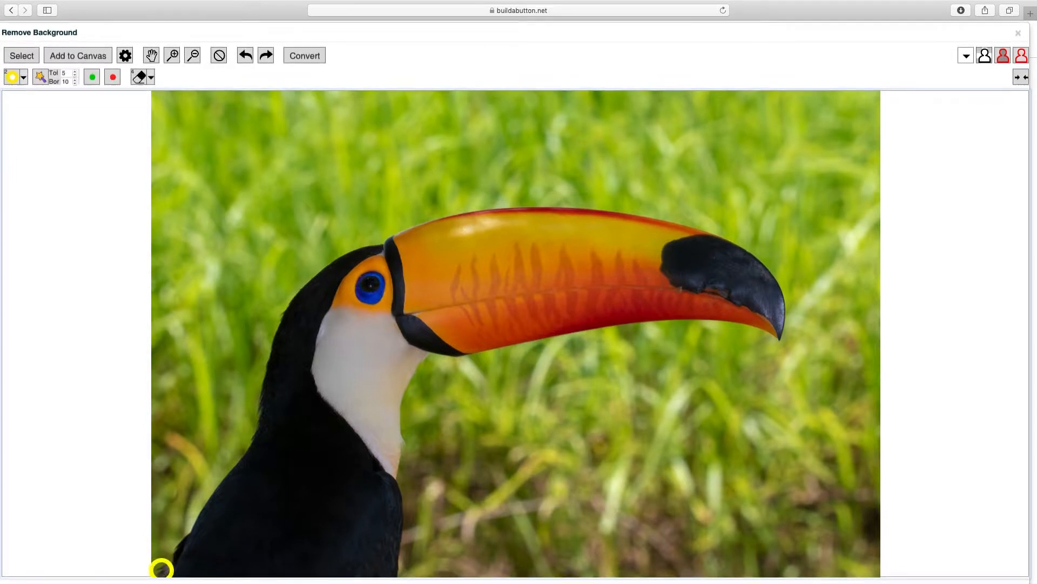
# - Outline the whole toucan in yellow, marking the bird green from neck to beak and the grass above the beak red
pyautogui.moveTo(160, 567)
pyautogui.mouseDown()
pyautogui.moveTo(246, 452)
pyautogui.moveTo(286, 312)
pyautogui.moveTo(344, 252)
pyautogui.moveTo(456, 213)
pyautogui.moveTo(569, 205)
pyautogui.moveTo(716, 230)
pyautogui.moveTo(779, 279)
pyautogui.moveTo(781, 338)
pyautogui.moveTo(752, 320)
pyautogui.moveTo(737, 323)
pyautogui.moveTo(757, 330)
pyautogui.moveTo(726, 318)
pyautogui.moveTo(625, 322)
pyautogui.moveTo(429, 356)
pyautogui.moveTo(398, 403)
pyautogui.moveTo(390, 568)
pyautogui.mouseUp()
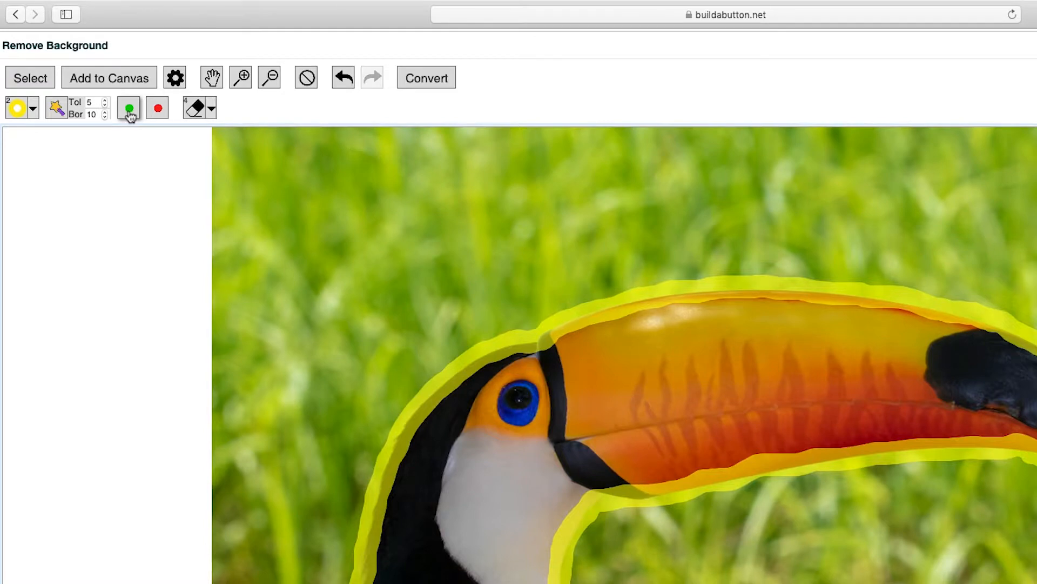
pyautogui.click(130, 111)
pyautogui.moveTo(318, 383); pyautogui.dragTo(306, 428)
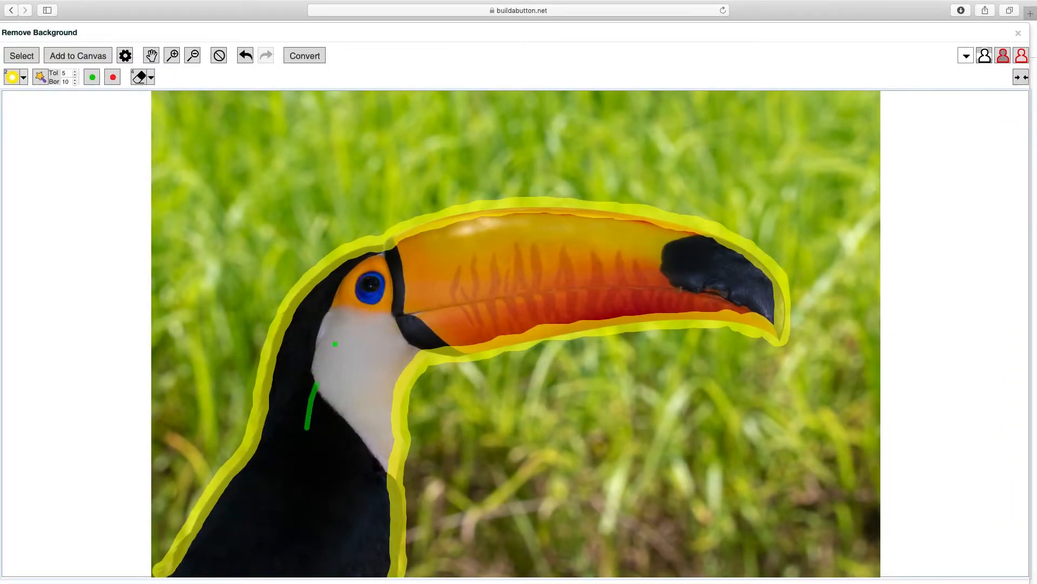
pyautogui.moveTo(335, 343)
pyautogui.mouseDown()
pyautogui.moveTo(379, 295)
pyautogui.moveTo(497, 286)
pyautogui.moveTo(528, 300)
pyautogui.mouseUp()
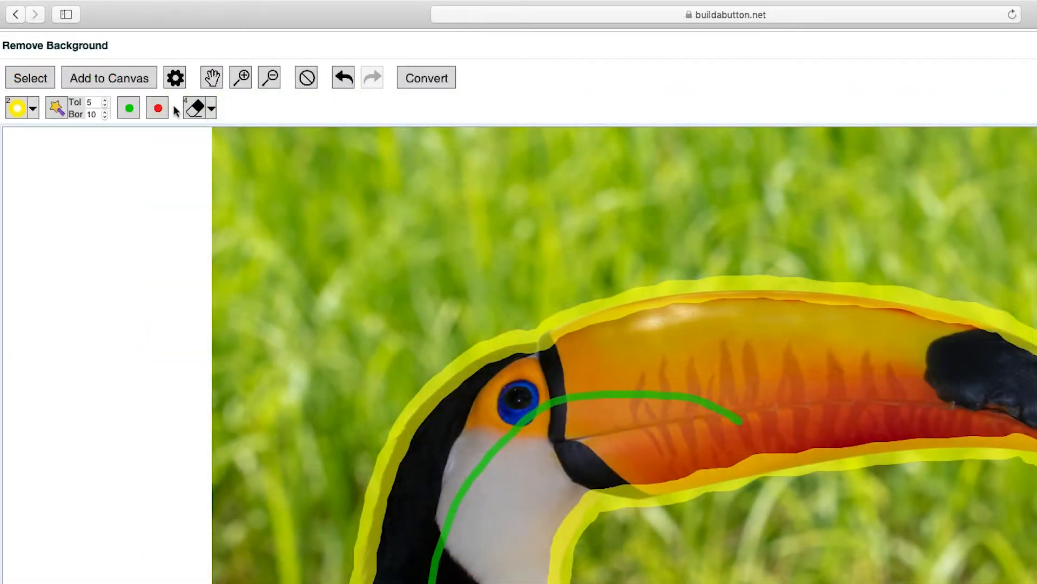
pyautogui.click(112, 78)
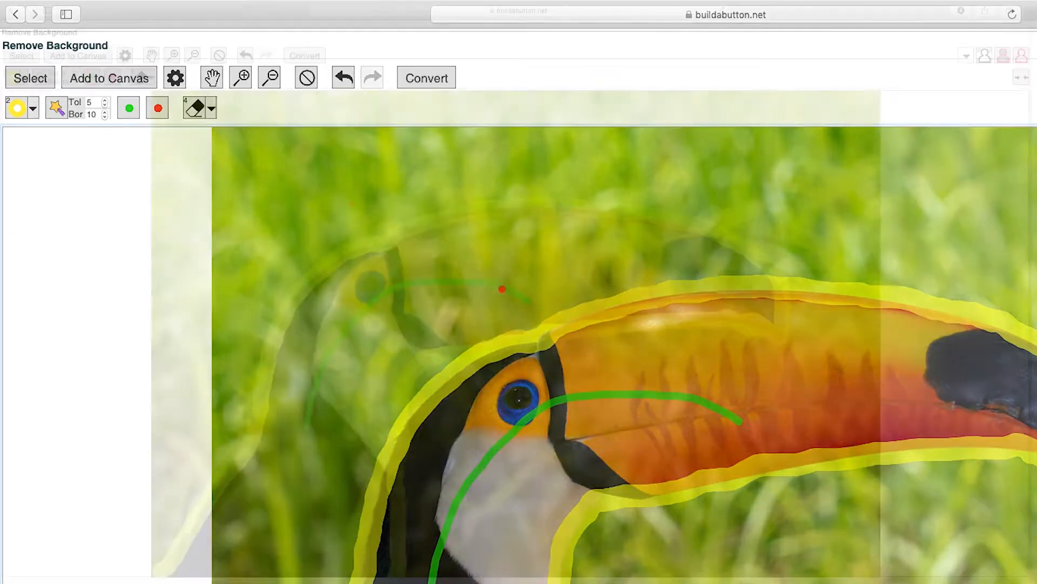
pyautogui.moveTo(475, 284); pyautogui.dragTo(808, 229)
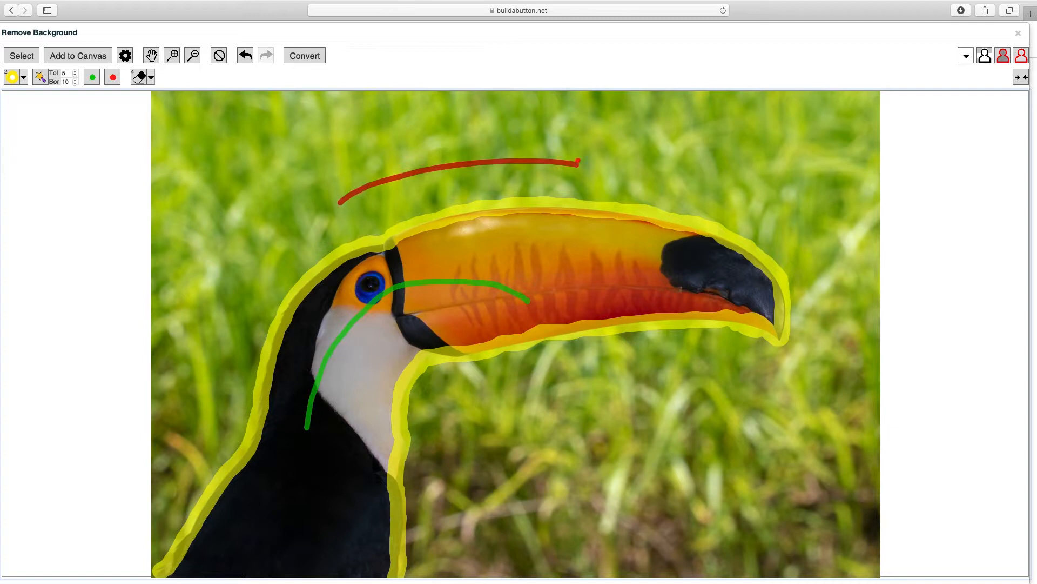
# - Convert the marked photo to a cutout and view the result enlarged at full width
pyautogui.click(316, 56)
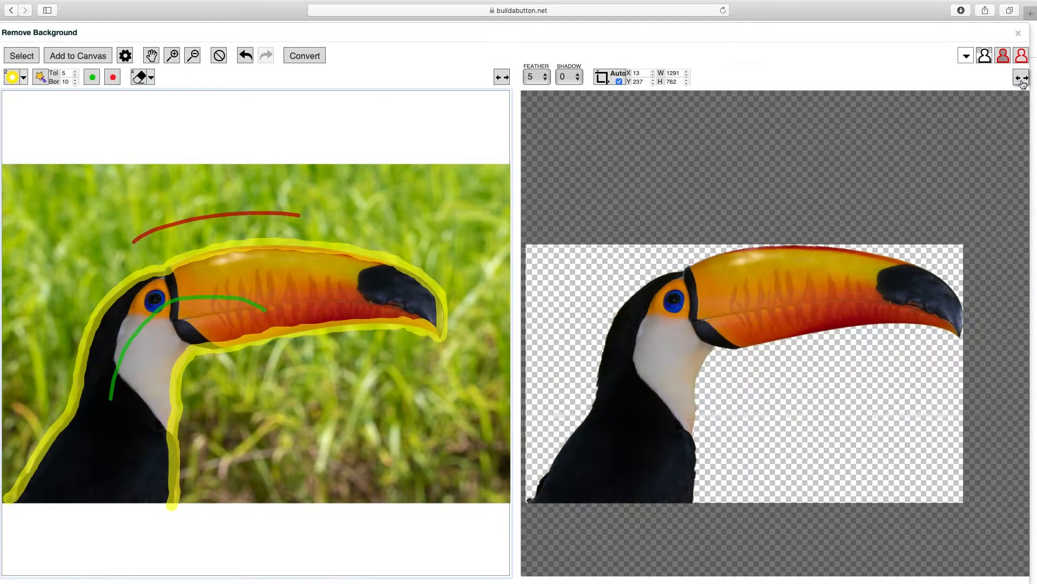
pyautogui.click(1022, 78)
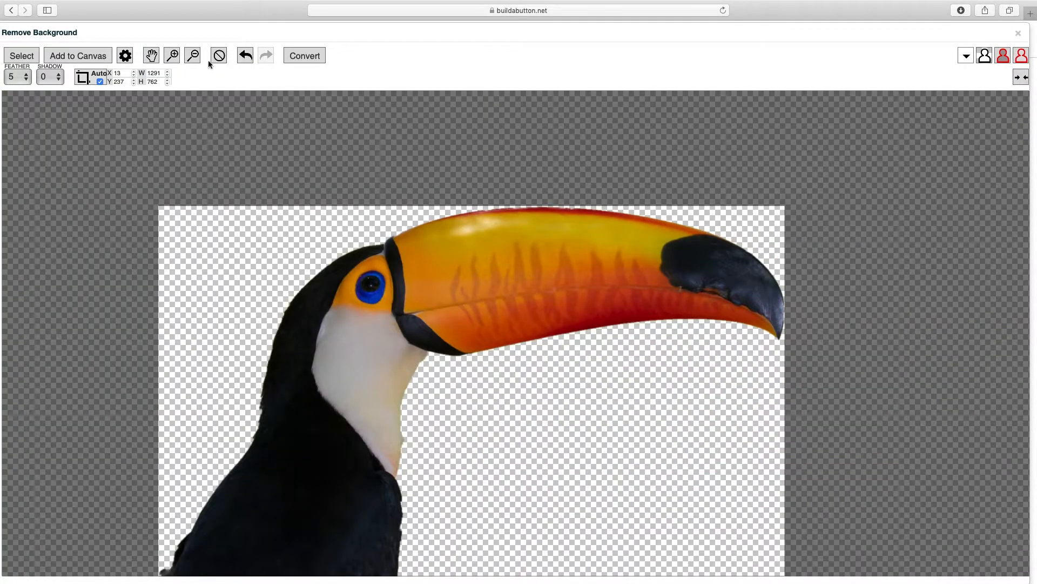
pyautogui.click(176, 58)
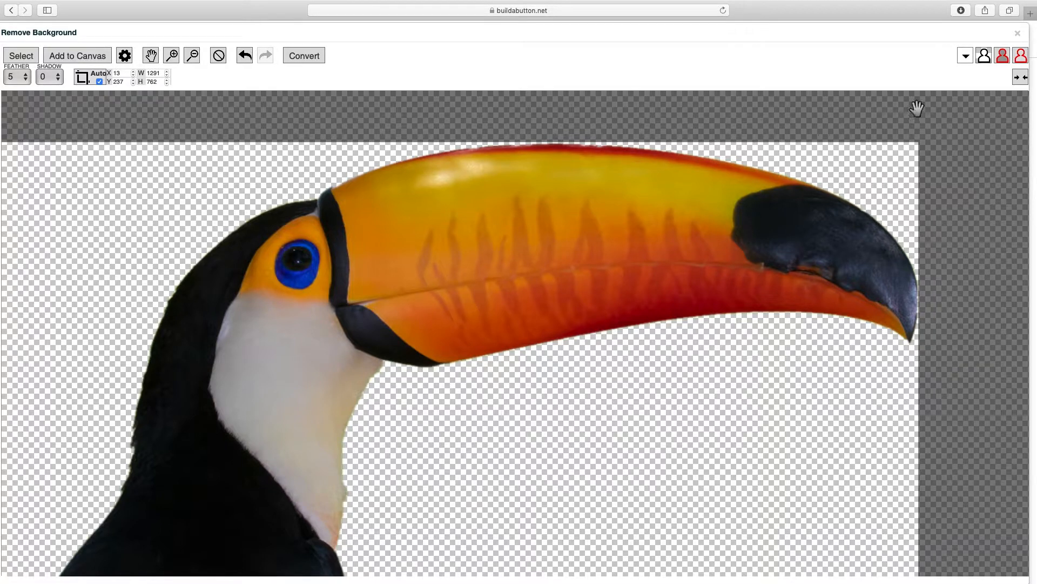
# - Erase the yellow outline along the beak's upper edge in the source photo with the size 10 eraser
pyautogui.click(1019, 79)
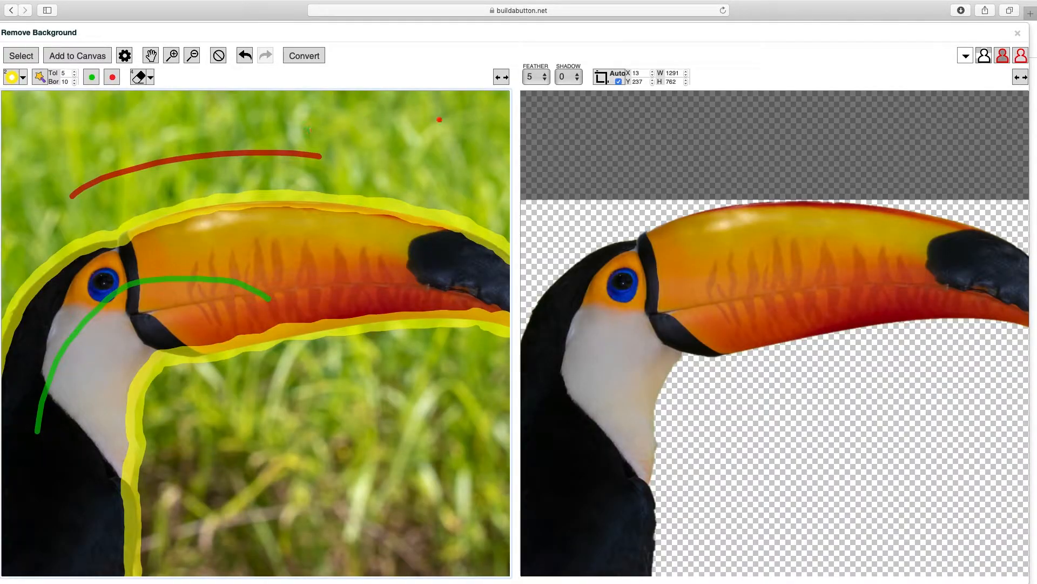
pyautogui.click(503, 78)
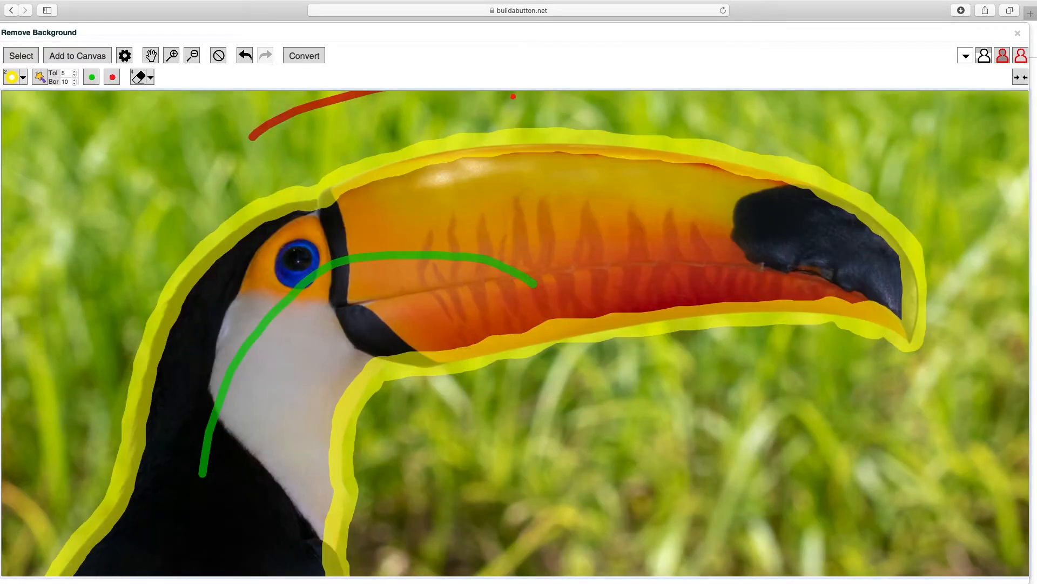
pyautogui.click(172, 55)
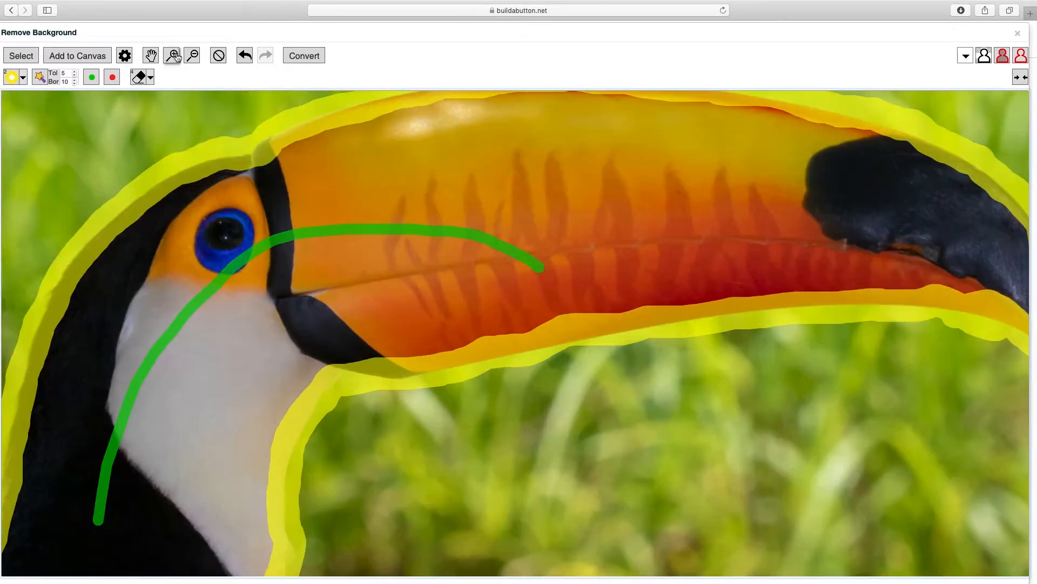
pyautogui.click(151, 56)
pyautogui.moveTo(461, 139); pyautogui.dragTo(443, 237)
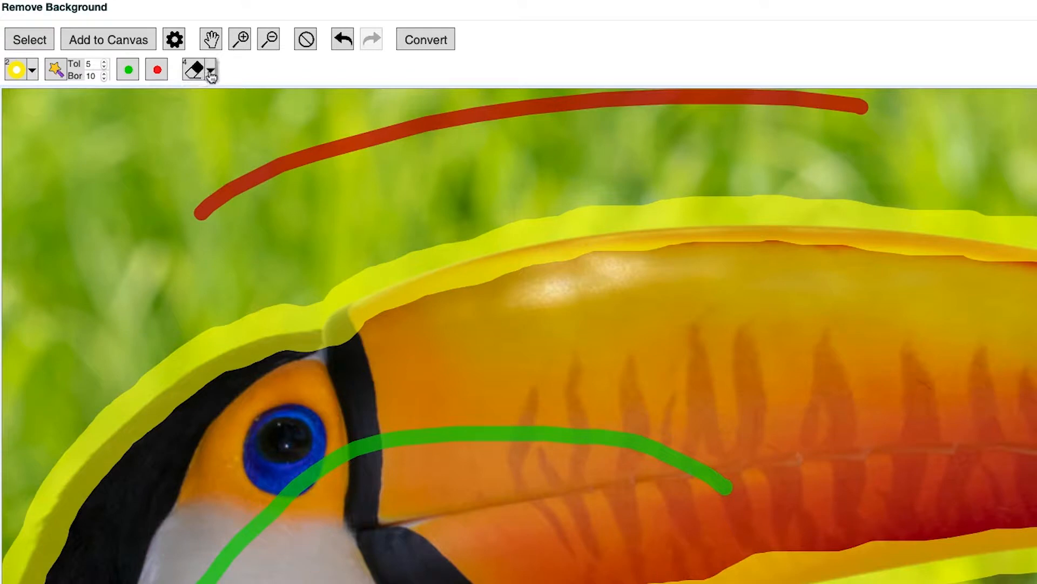
pyautogui.click(210, 71)
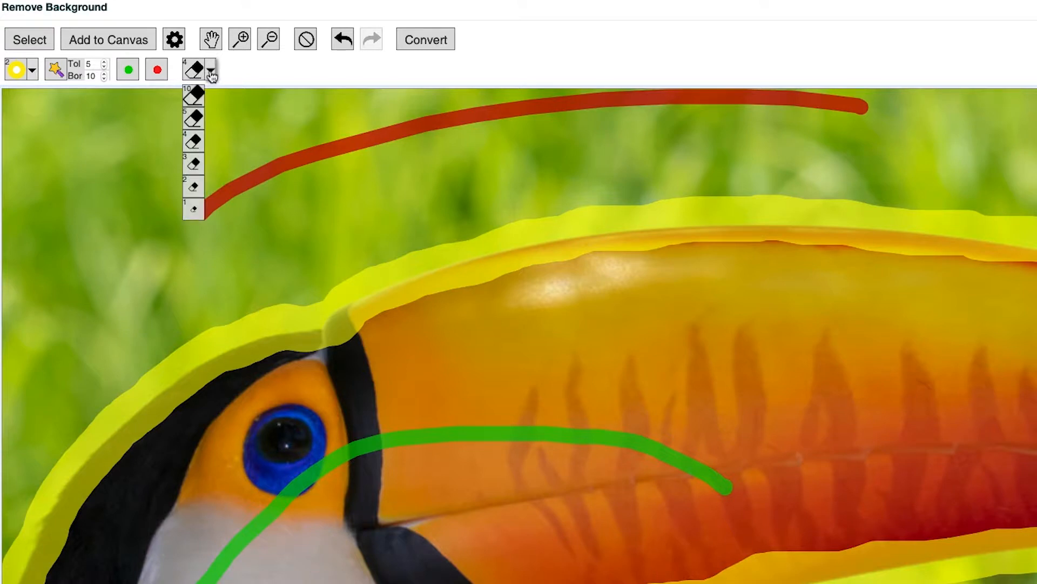
pyautogui.click(194, 101)
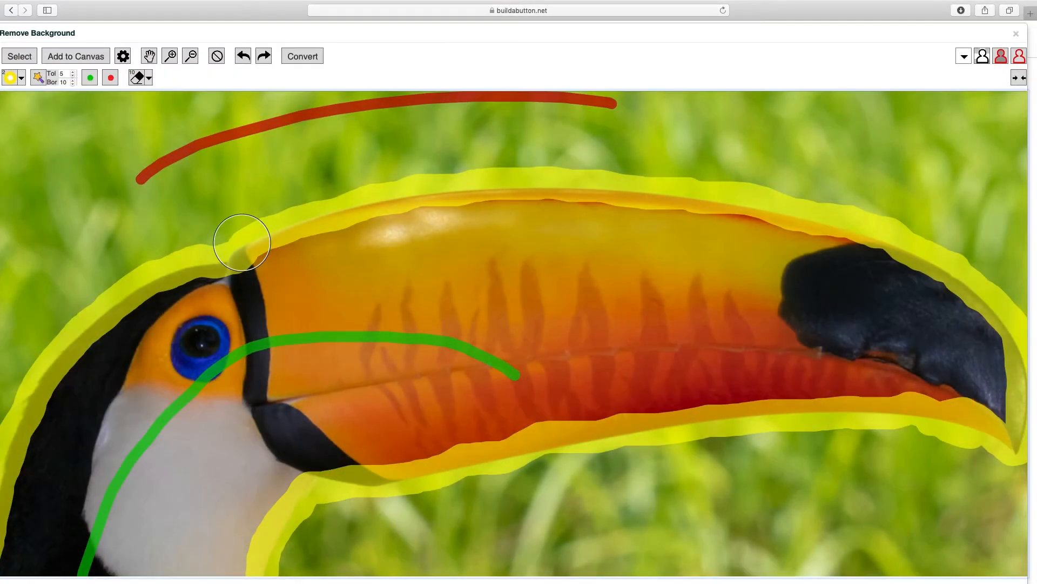
pyautogui.moveTo(244, 242)
pyautogui.mouseDown()
pyautogui.moveTo(402, 203)
pyautogui.moveTo(475, 199)
pyautogui.moveTo(473, 188)
pyautogui.moveTo(595, 190)
pyautogui.moveTo(861, 224)
pyautogui.moveTo(931, 251)
pyautogui.mouseUp()
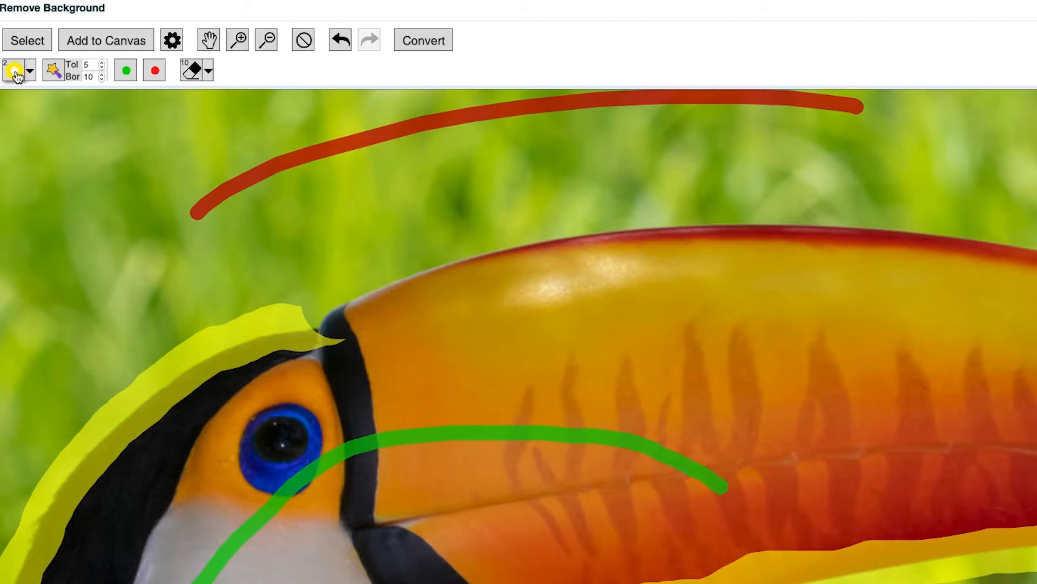
# - Retrace the beak's upper edge with the yellow marker at size 1, joining the remaining outline at both ends
pyautogui.click(16, 75)
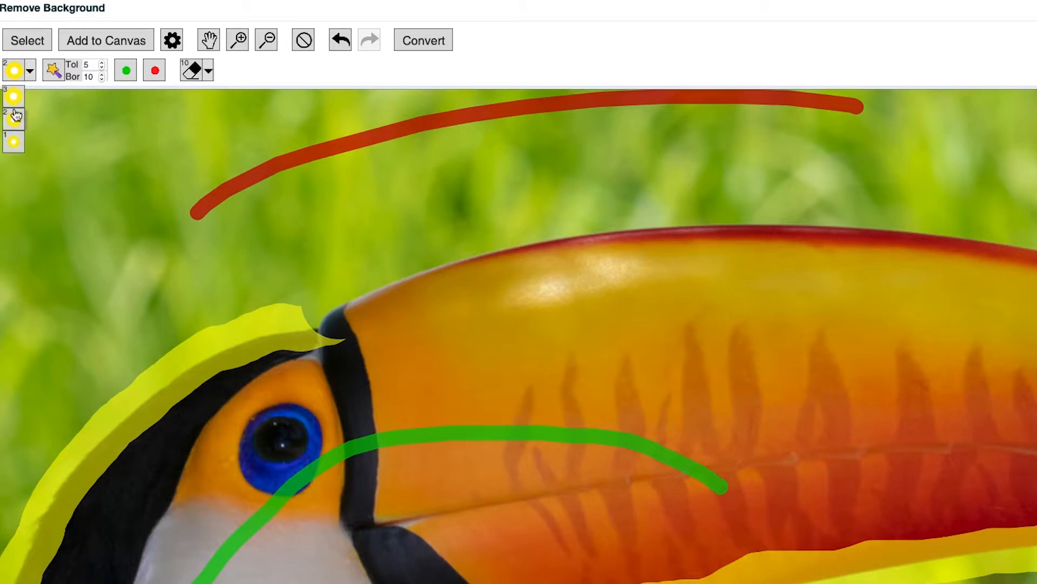
pyautogui.click(15, 142)
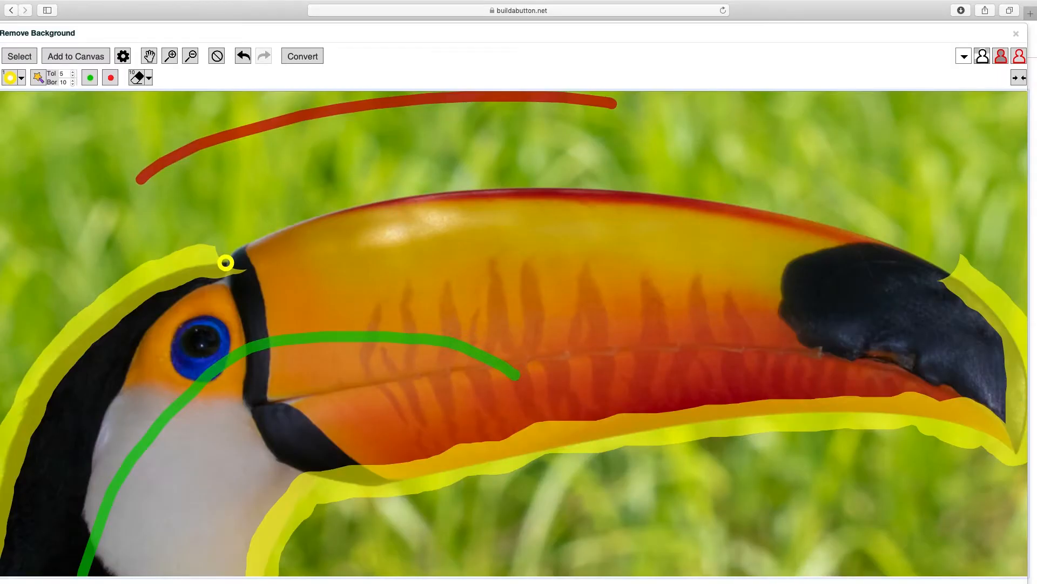
pyautogui.moveTo(226, 262)
pyautogui.mouseDown()
pyautogui.moveTo(389, 198)
pyautogui.moveTo(557, 187)
pyautogui.moveTo(708, 199)
pyautogui.moveTo(851, 231)
pyautogui.moveTo(952, 275)
pyautogui.mouseUp()
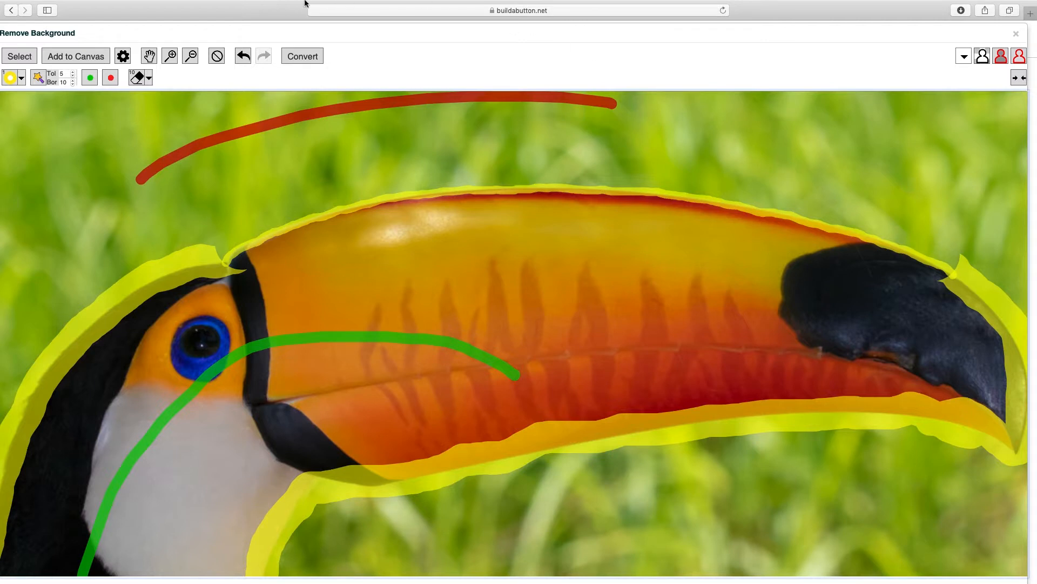
# - Convert the photo with the refined outline and view the updated cutout at full width
pyautogui.click(300, 57)
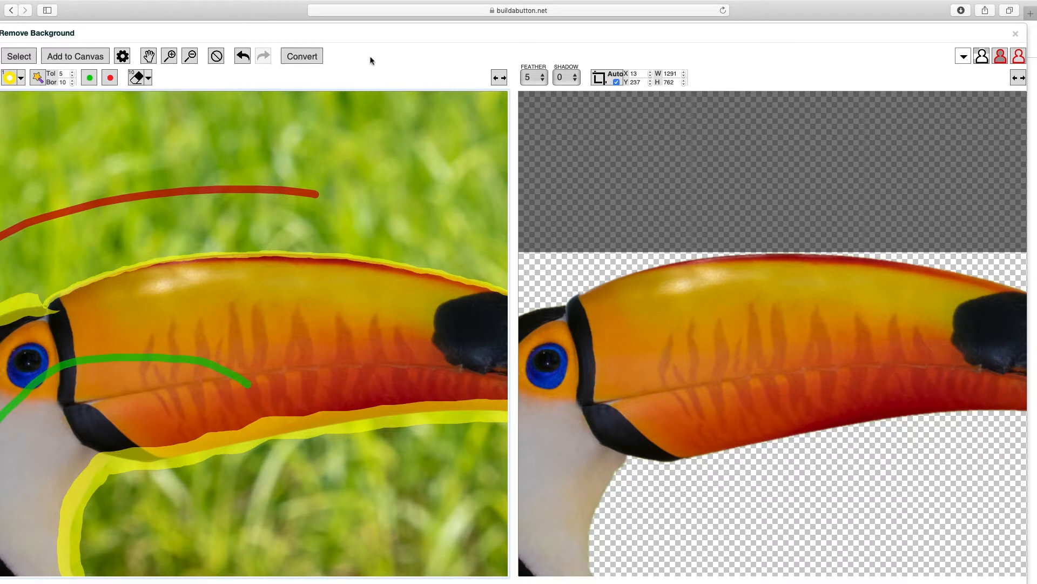
pyautogui.click(1018, 78)
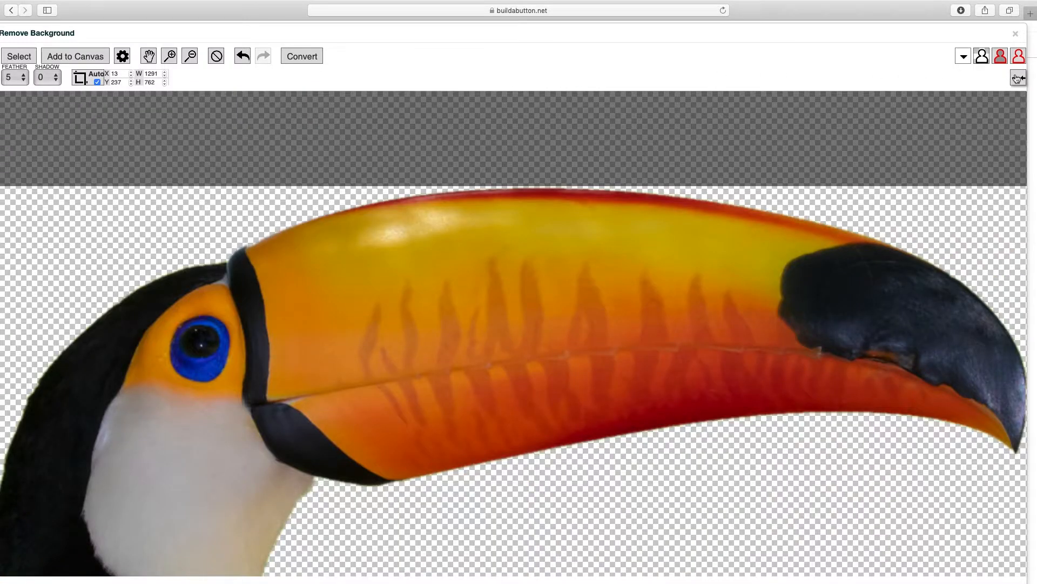
pyautogui.click(192, 56)
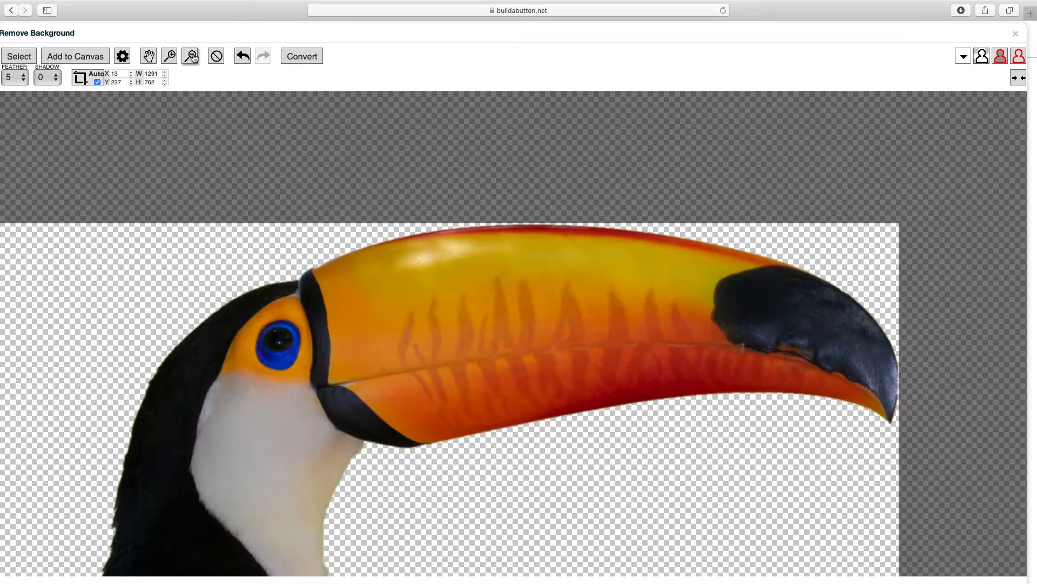
# - Inspect the cutout at different zoom levels and compare the darkened-foreground and red-outline previews with the plain transparent preview
pyautogui.click(192, 56)
pyautogui.click(192, 56)
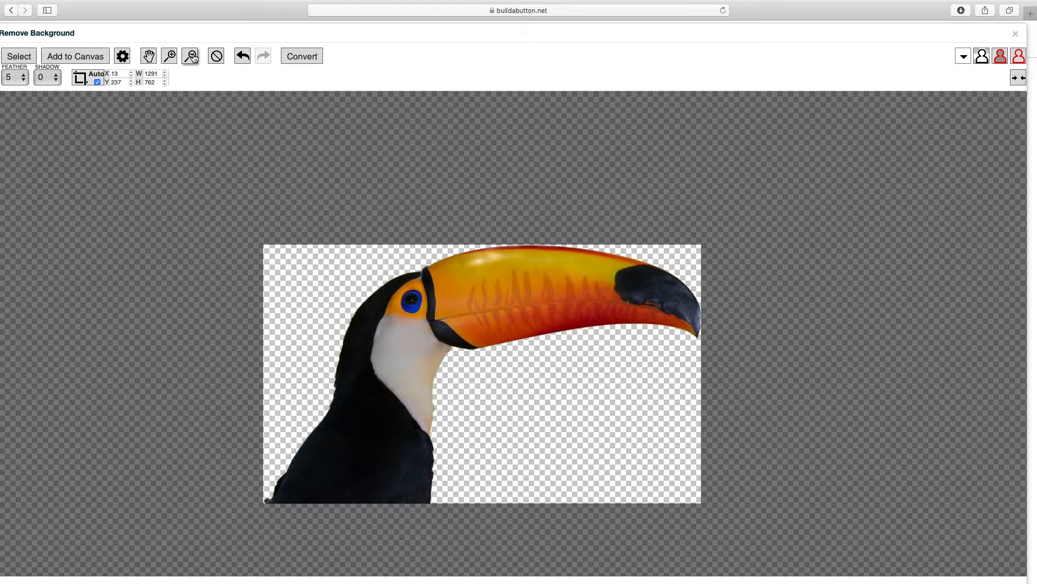
pyautogui.click(171, 56)
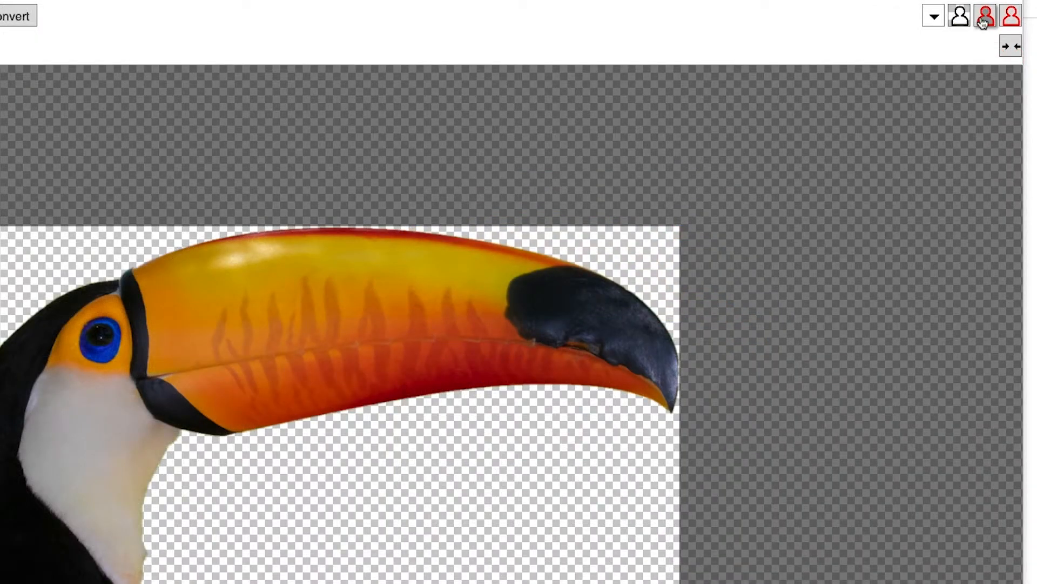
pyautogui.click(984, 22)
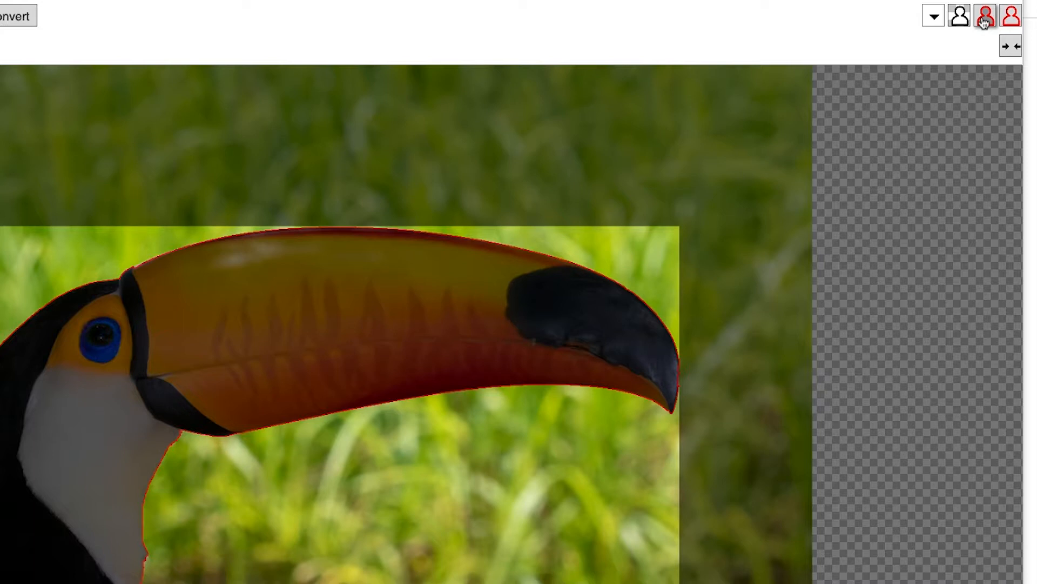
pyautogui.click(984, 21)
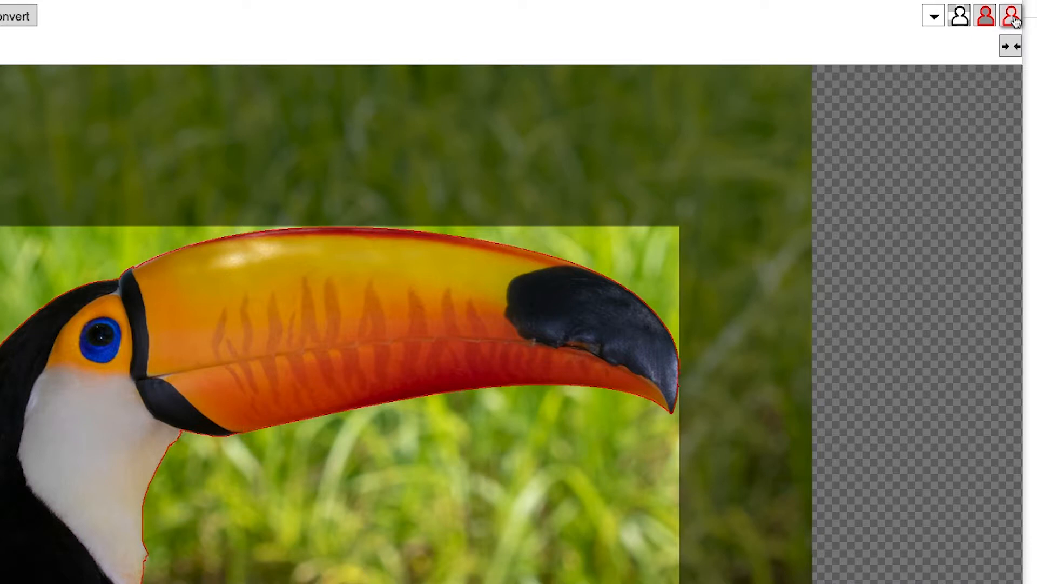
pyautogui.click(962, 18)
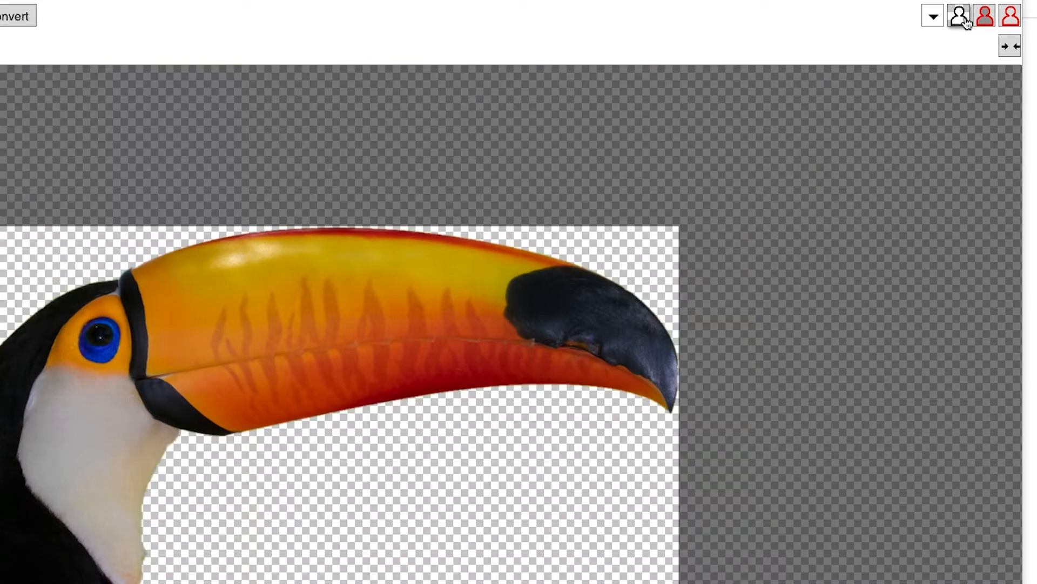
# - Preview the cutout on magenta, green and blue backdrops, settle on orange, and return to the side-by-side source and result view
pyautogui.click(934, 17)
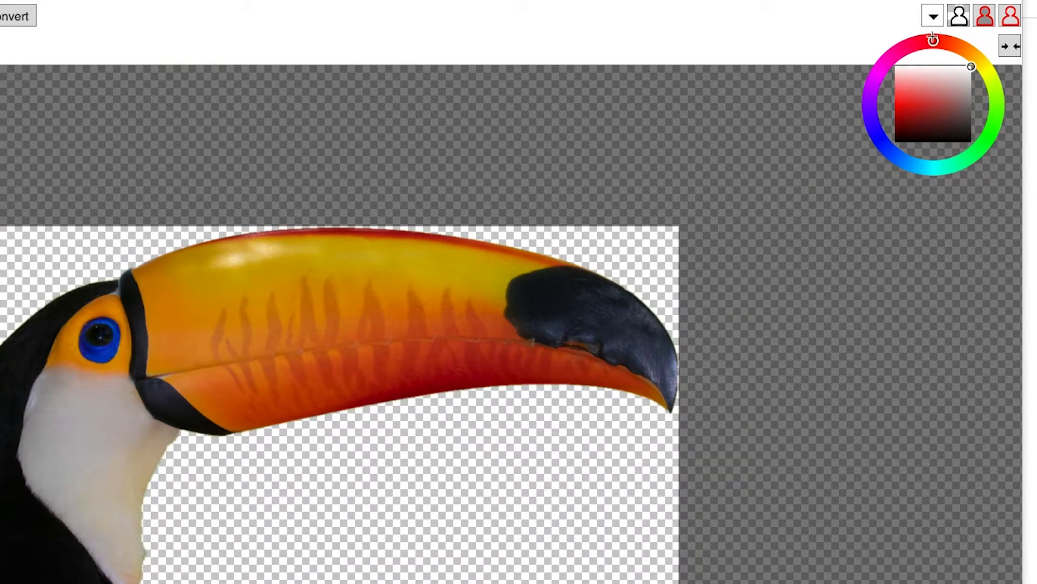
pyautogui.moveTo(934, 40); pyautogui.dragTo(901, 82)
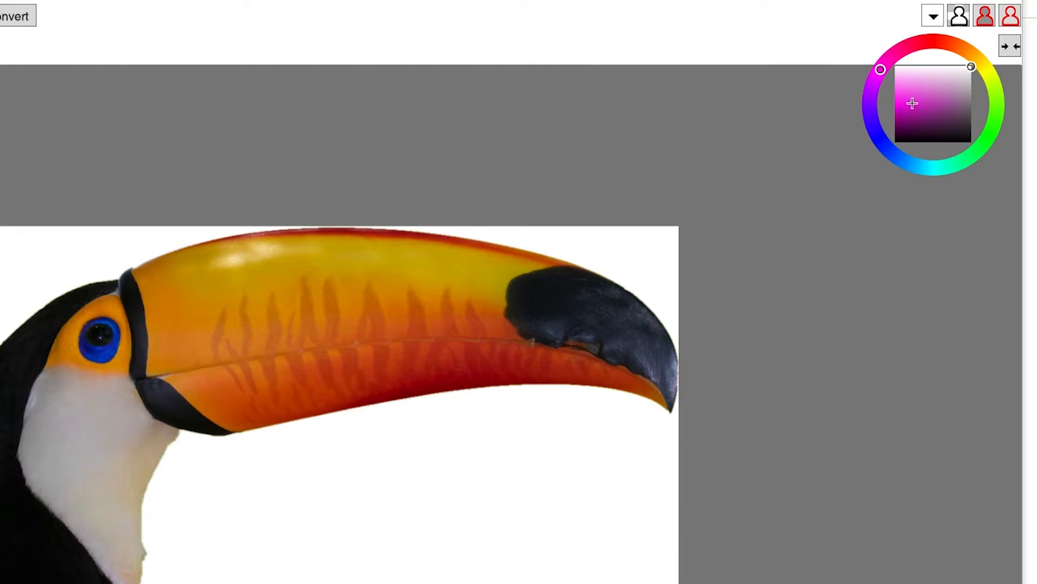
pyautogui.click(912, 103)
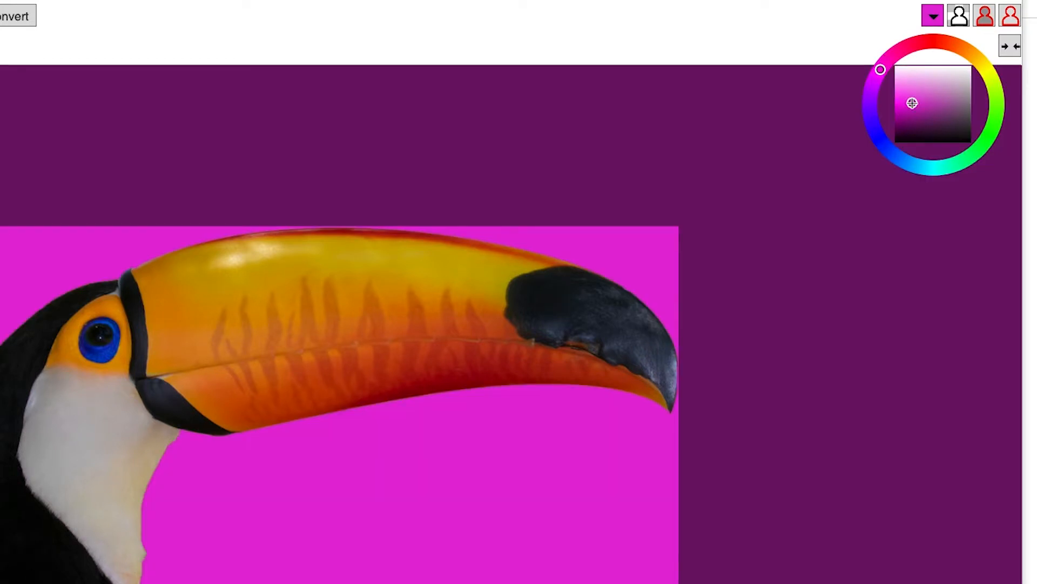
pyautogui.click(995, 119)
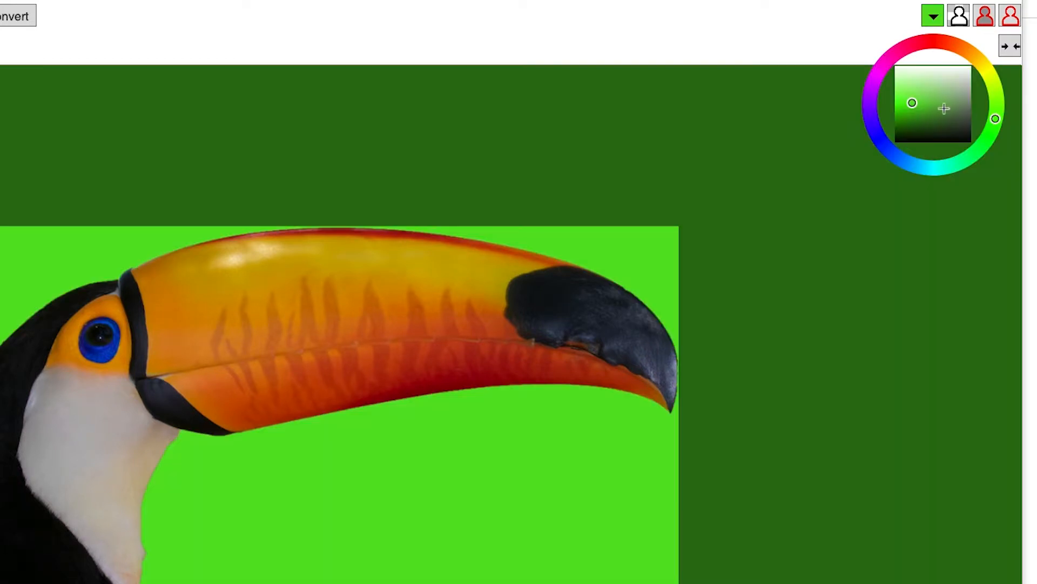
pyautogui.click(916, 165)
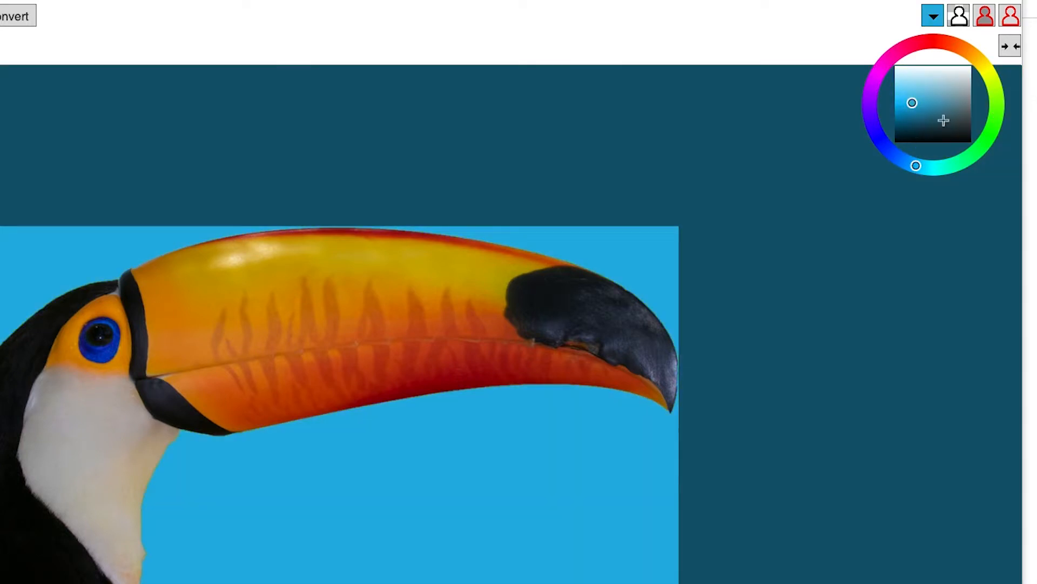
pyautogui.click(971, 54)
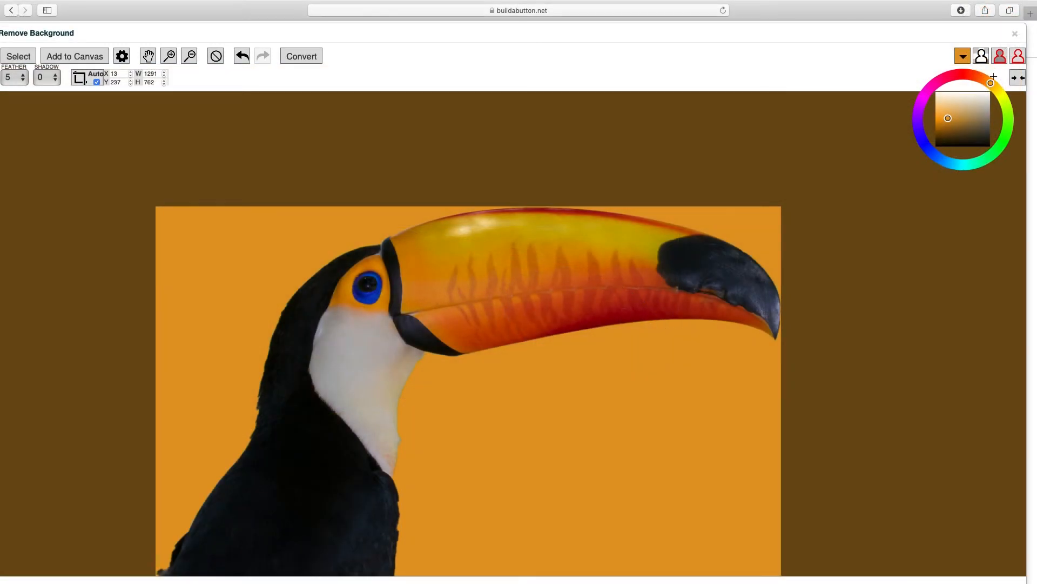
pyautogui.click(1018, 78)
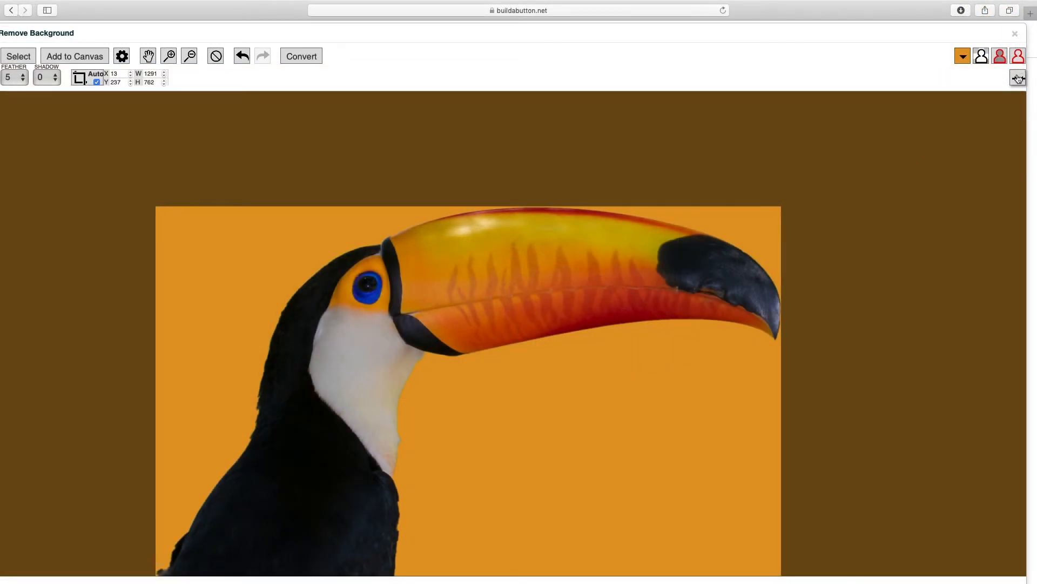
pyautogui.click(1017, 78)
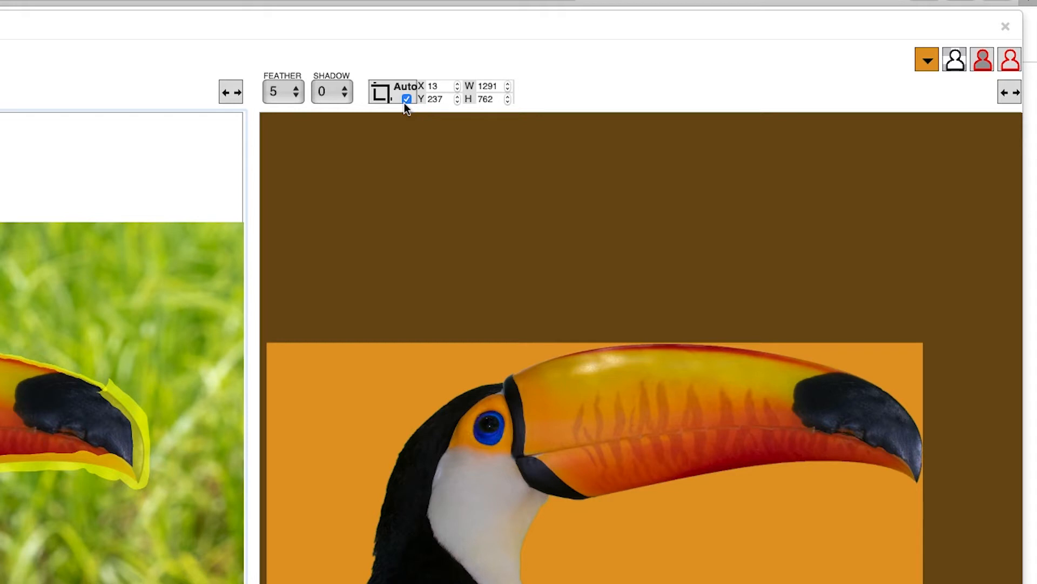
# - Turn off automatic cropping and reduce the crop width to 1415
pyautogui.click(406, 99)
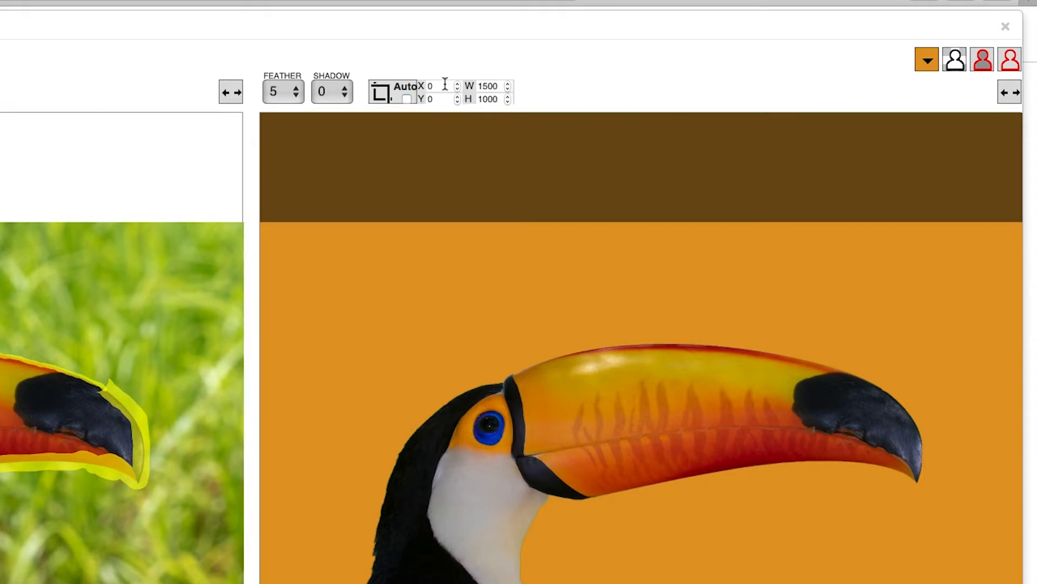
pyautogui.click(508, 89)
pyautogui.click(508, 89)
pyautogui.click(508, 89)
pyautogui.click(508, 88)
pyautogui.click(508, 88)
pyautogui.moveTo(508, 89); pyautogui.dragTo(508, 89)
pyautogui.click(508, 90)
pyautogui.click(508, 89)
pyautogui.click(508, 89)
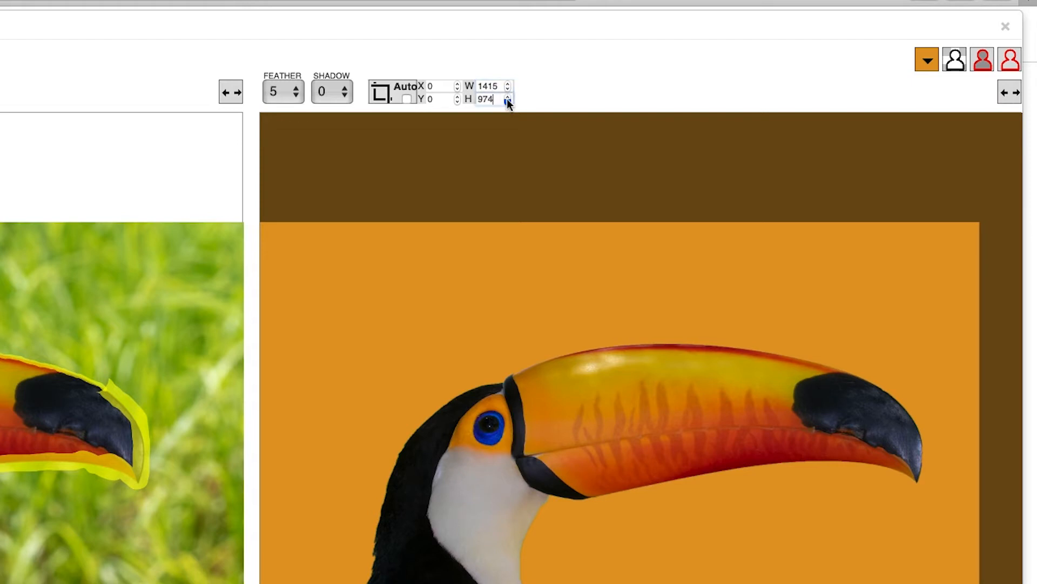
# - Set the crop height to 943 and the Y offset to 25, and turn automatic cropping back on
pyautogui.click(507, 101)
pyautogui.click(457, 97)
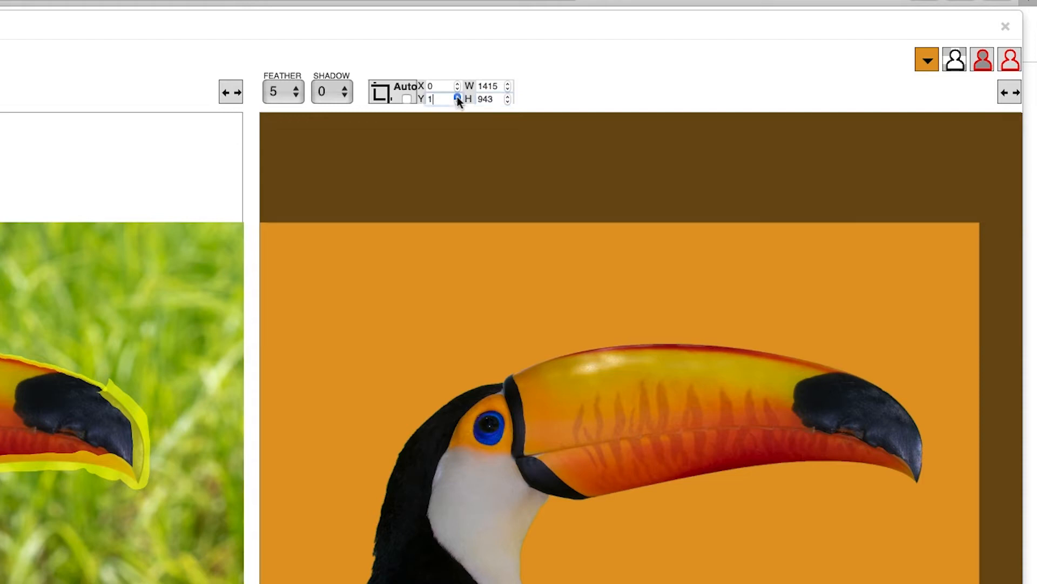
pyautogui.click(457, 96)
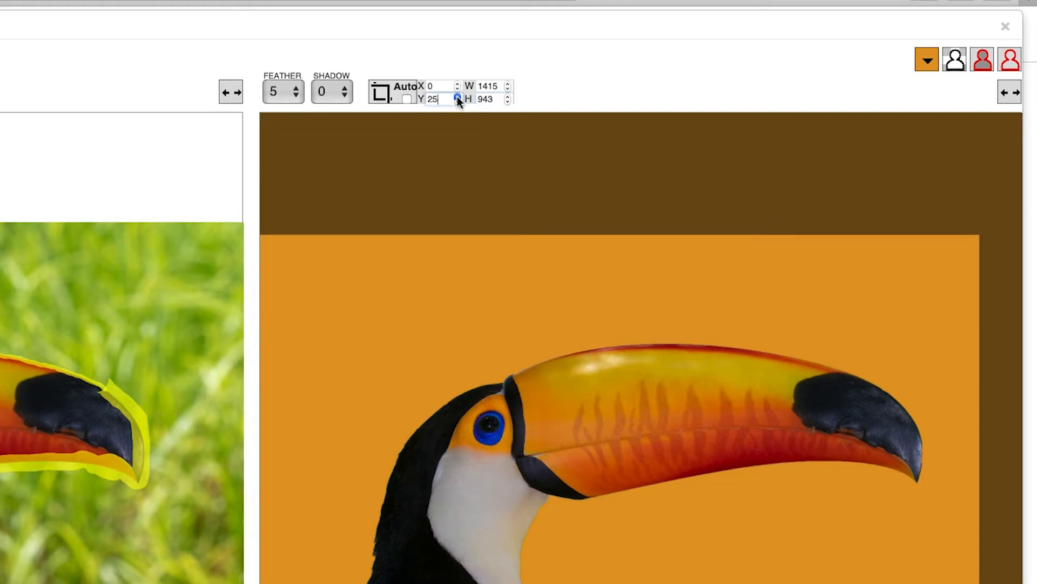
pyautogui.click(407, 99)
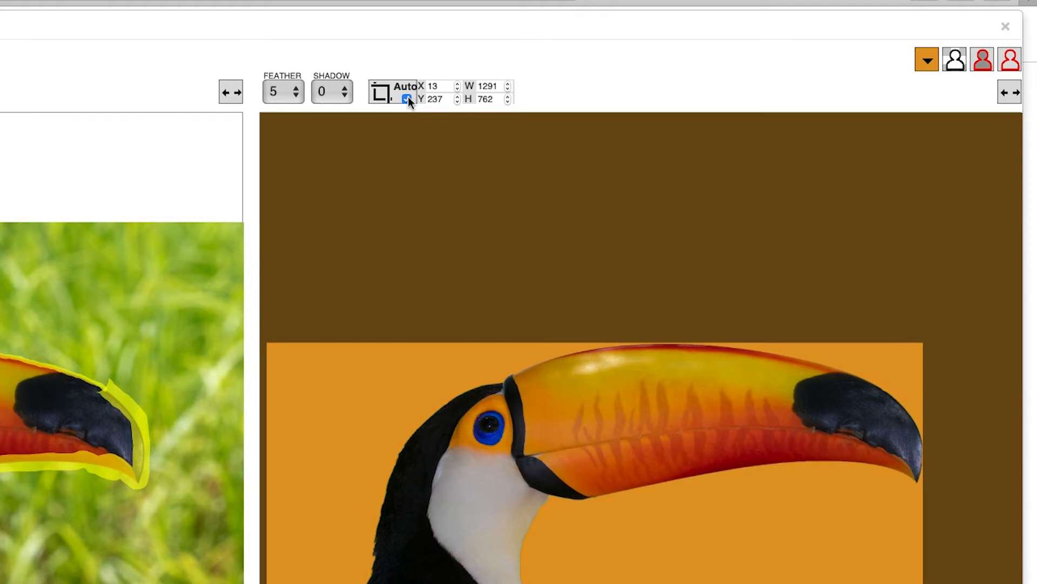
# - Check the available shadow levels without changing the setting, and set the cutout's feather to 7
pyautogui.click(345, 94)
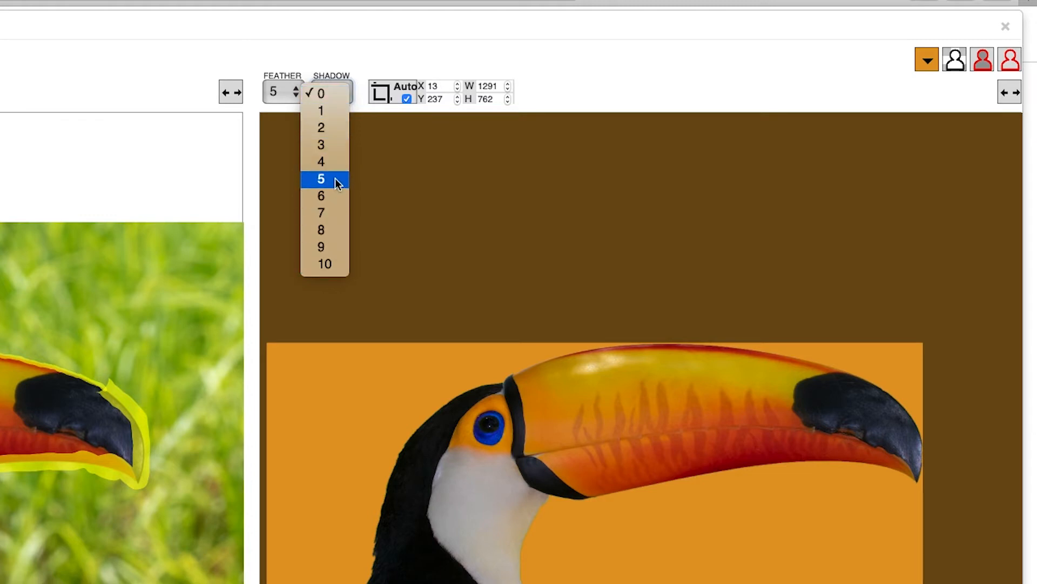
pyautogui.click(358, 88)
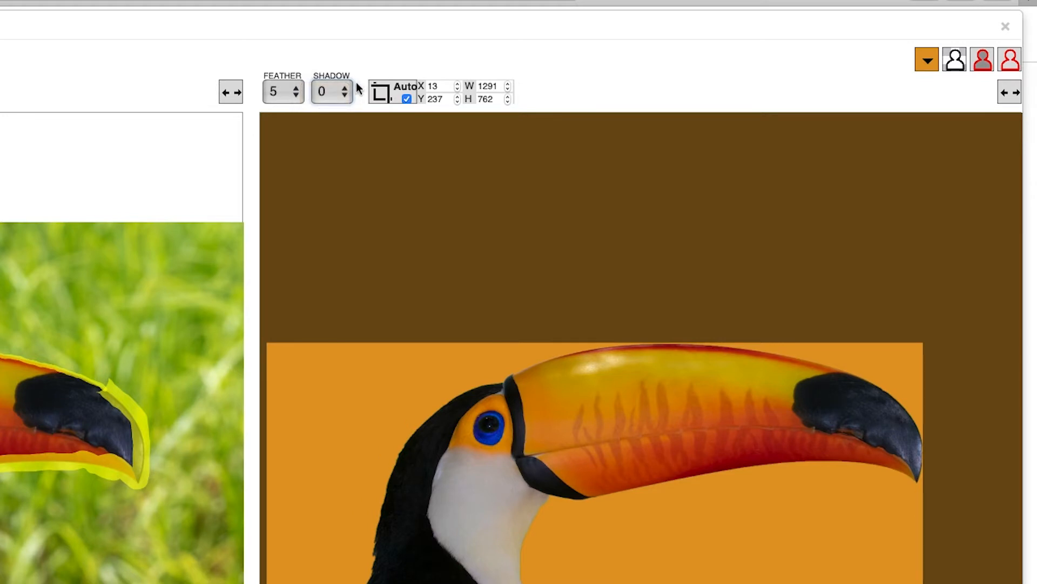
pyautogui.click(298, 98)
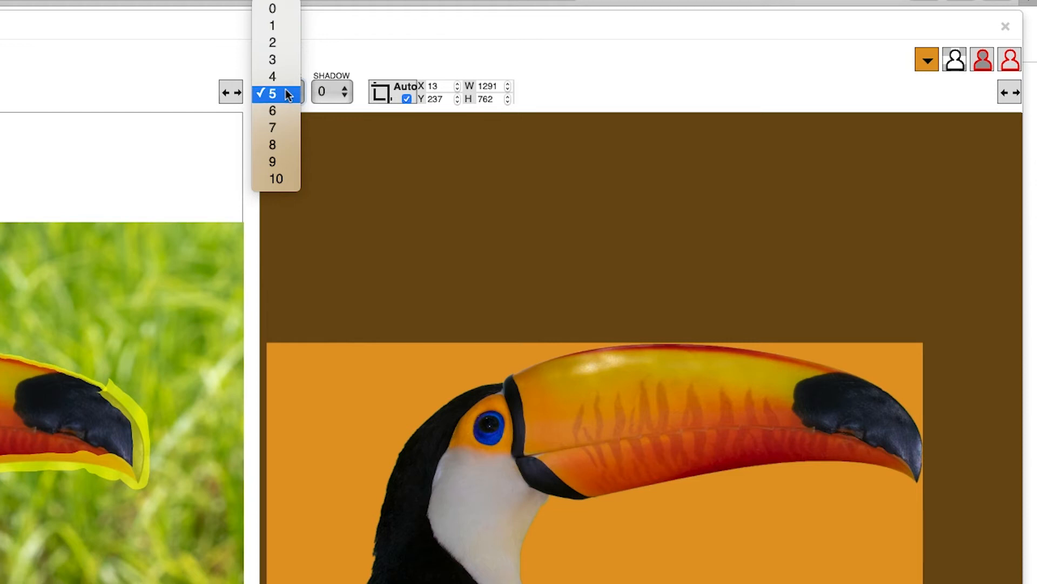
pyautogui.click(288, 126)
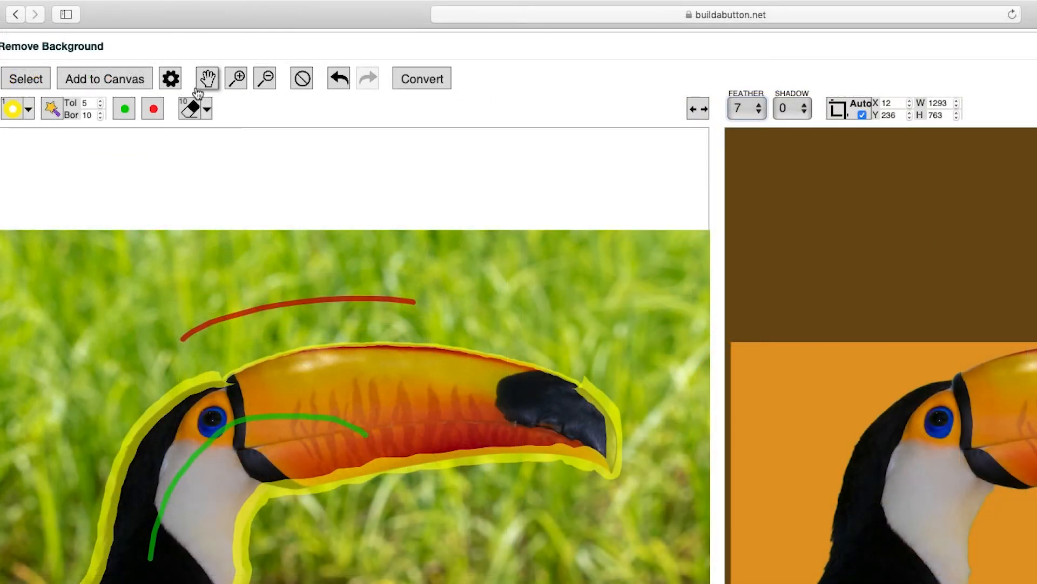
# - Review the output image format options and add the transparent toucan cutout to the button canvas
pyautogui.click(171, 79)
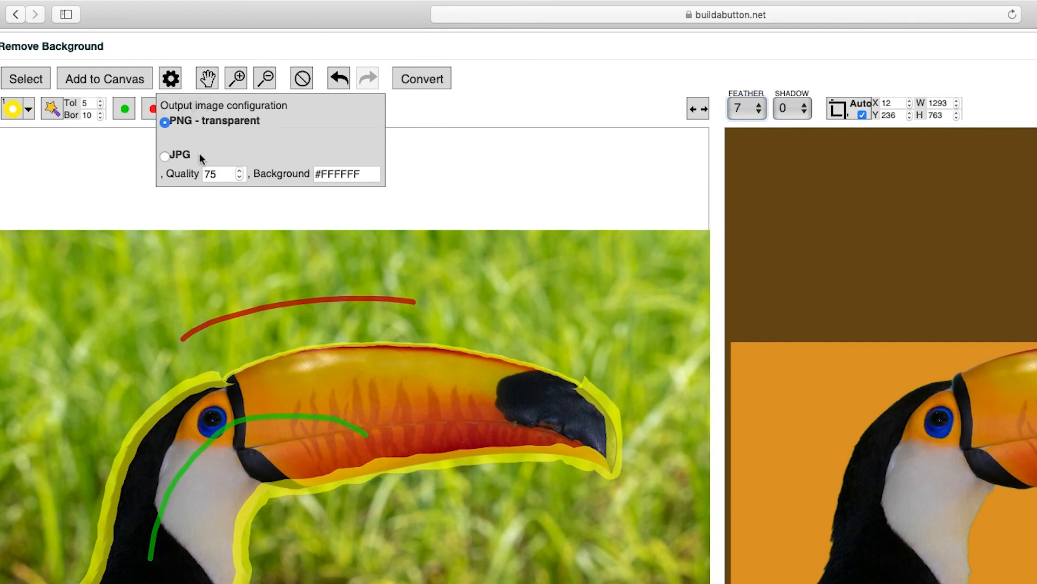
pyautogui.click(170, 81)
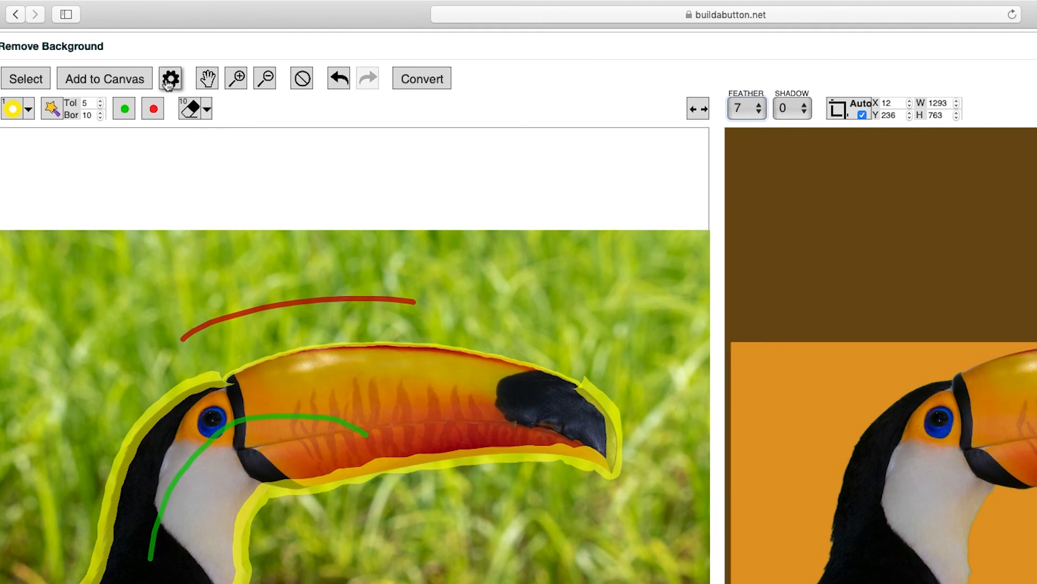
pyautogui.click(129, 81)
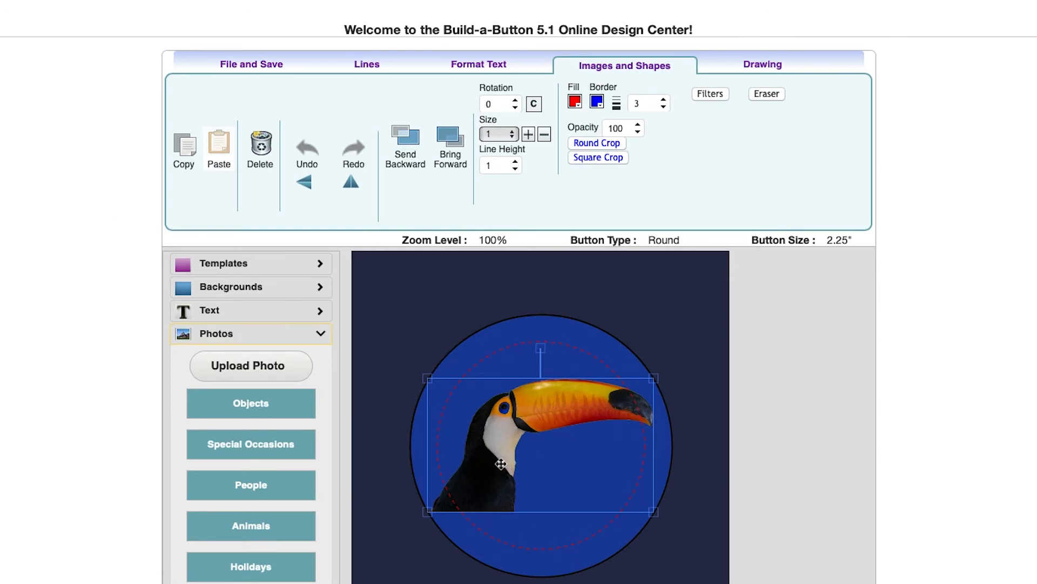
# - Enlarge the toucan cutout slightly and move it down so its body meets the lower-left edge of the round button
pyautogui.moveTo(621, 425); pyautogui.dragTo(614, 464)
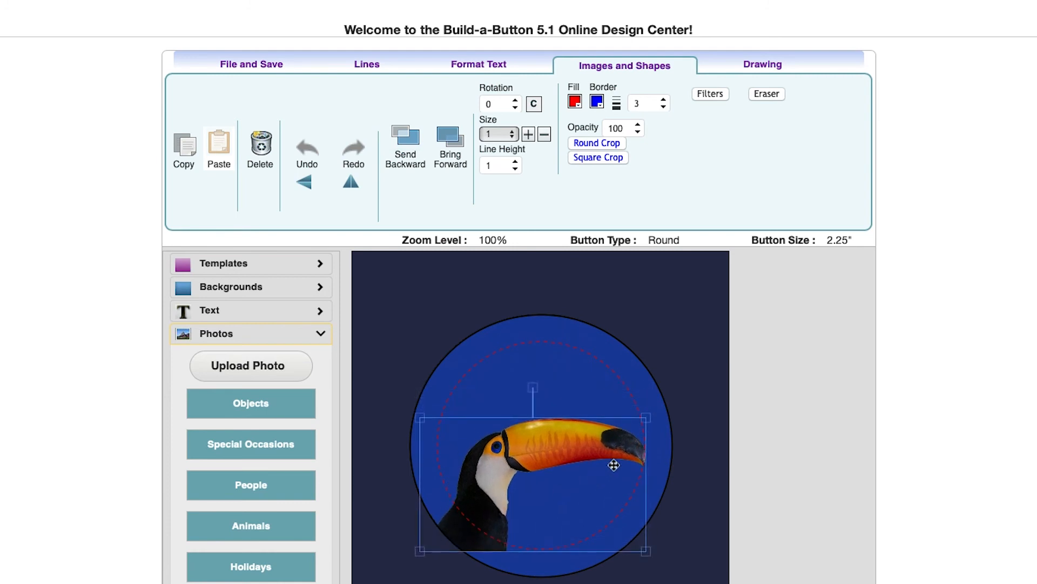
pyautogui.moveTo(646, 418); pyautogui.dragTo(652, 408)
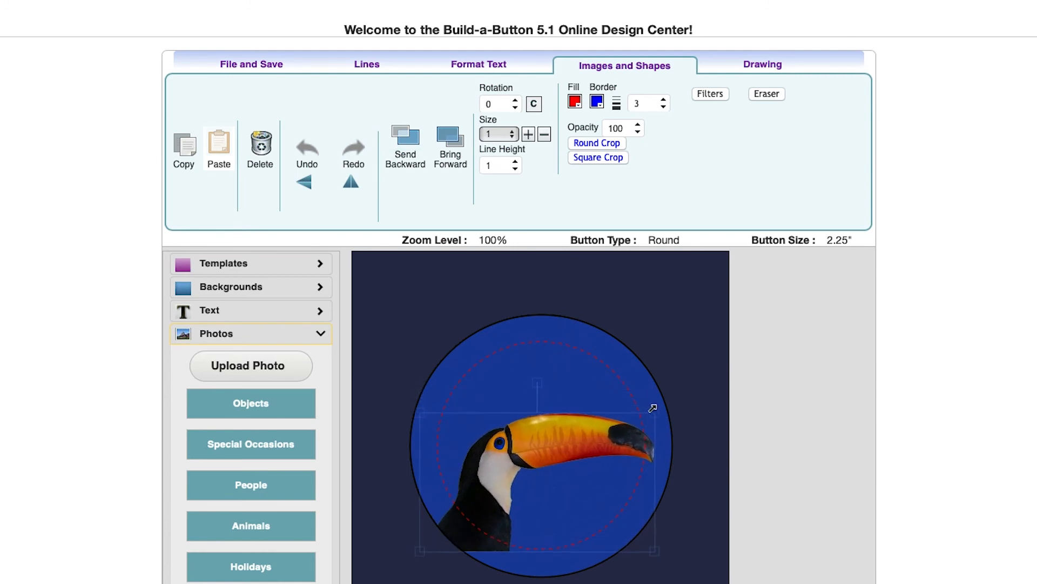
pyautogui.moveTo(607, 446); pyautogui.dragTo(591, 463)
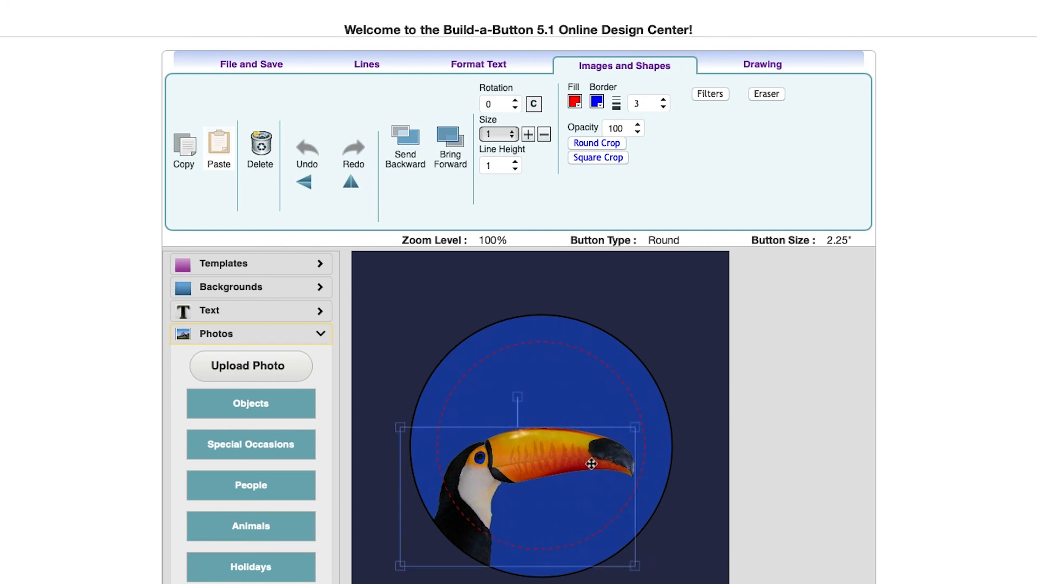